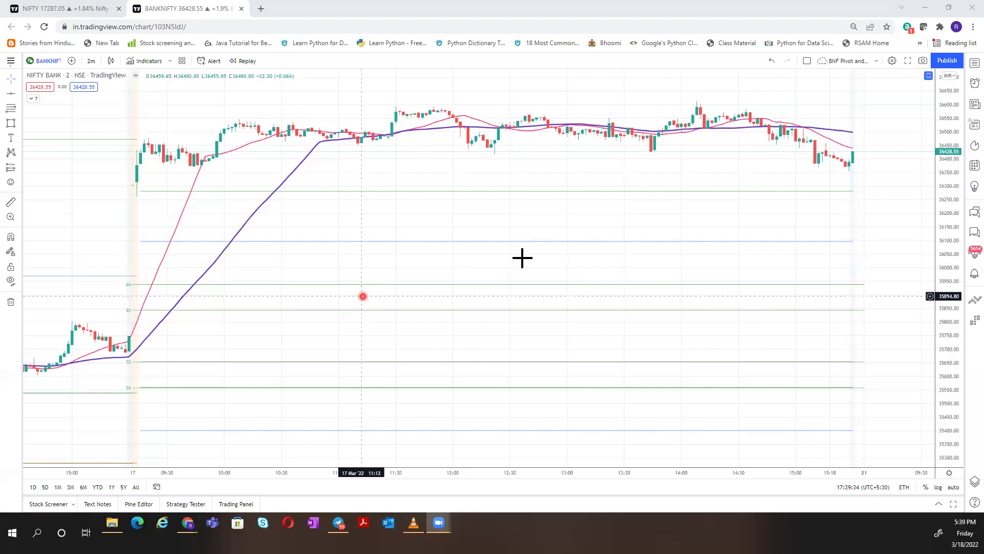
Examine the 17 March Bank Nifty session against the pivot levels and both moving averages
drag(518, 263, 537, 215)
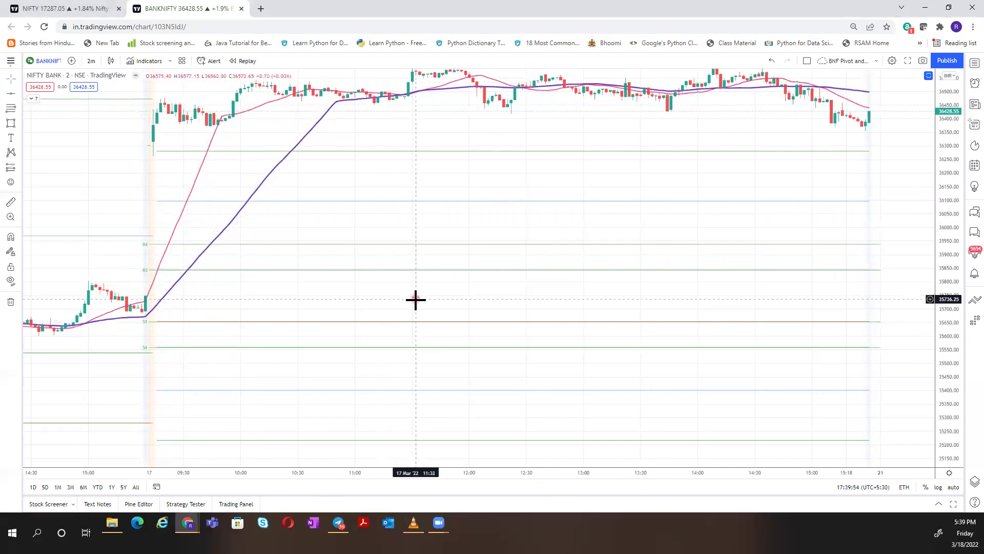
drag(953, 296, 773, 185)
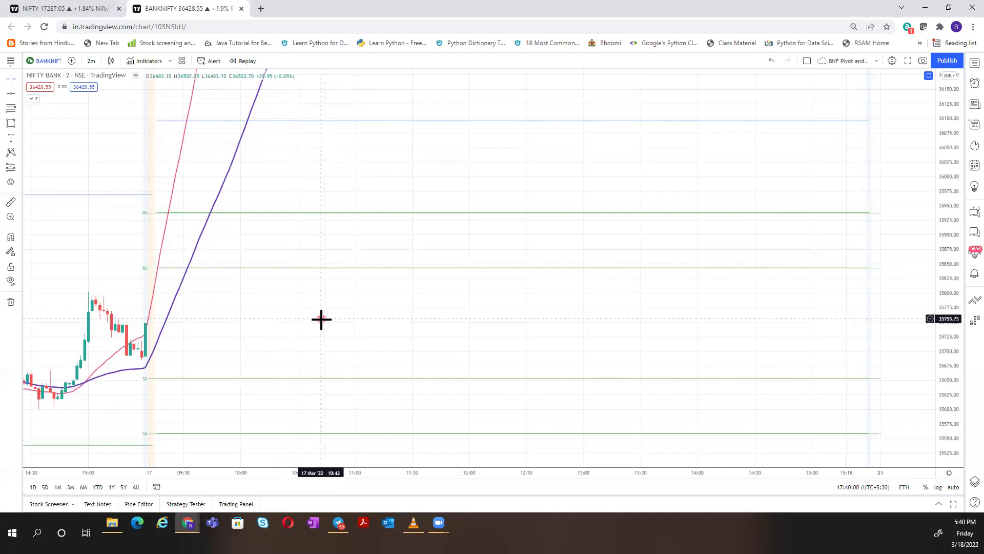
drag(335, 338, 352, 259)
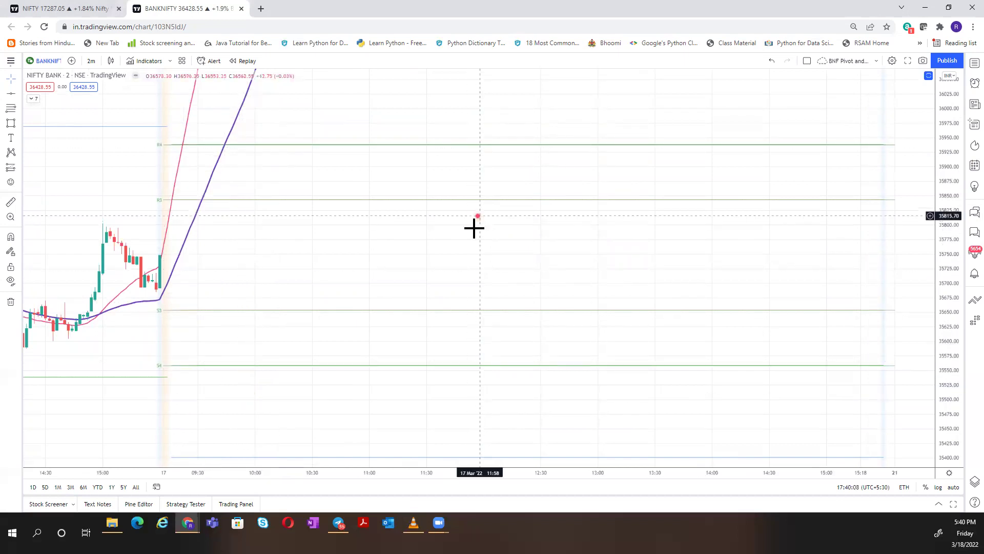
drag(474, 226, 438, 374)
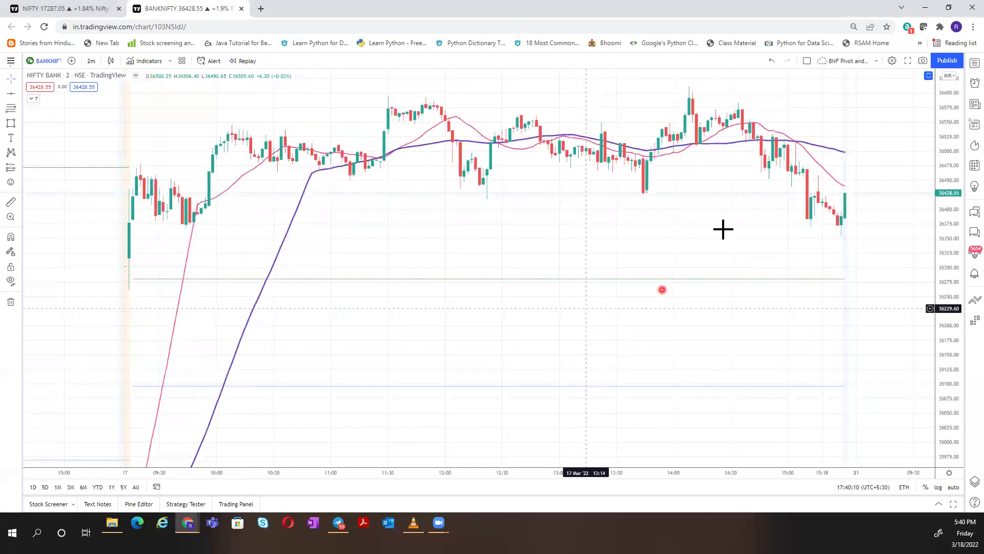
drag(799, 286, 800, 288)
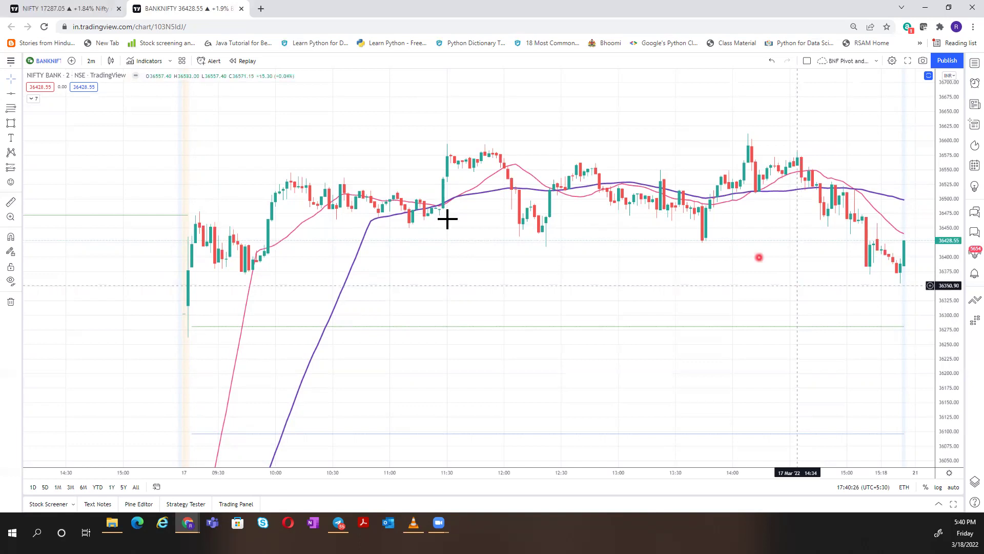
click(11, 123)
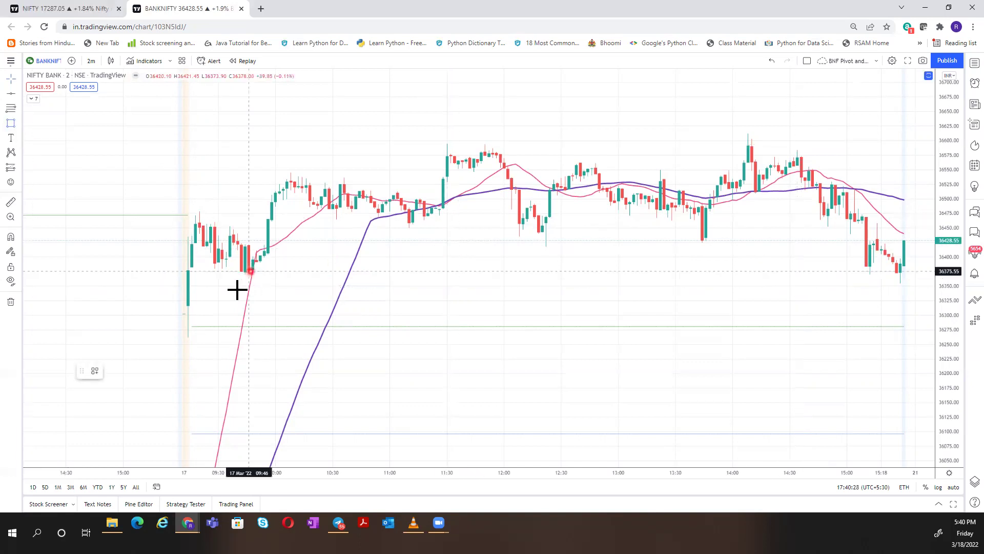
click(304, 400)
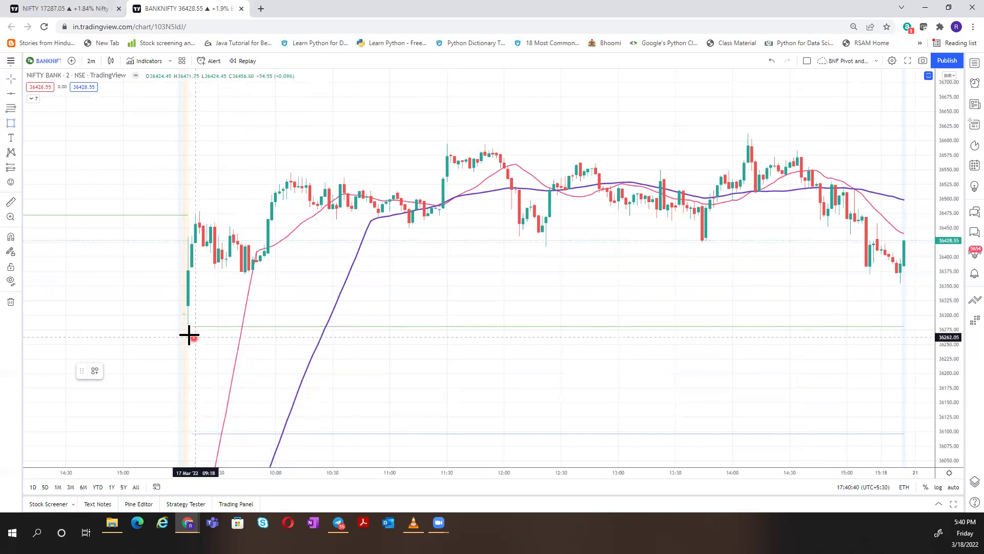
click(191, 217)
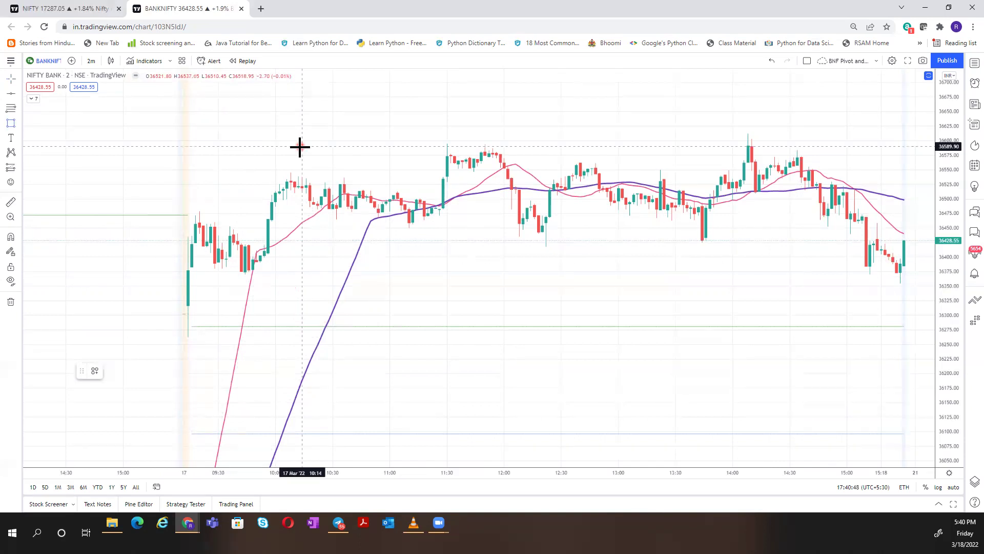
click(354, 266)
click(424, 299)
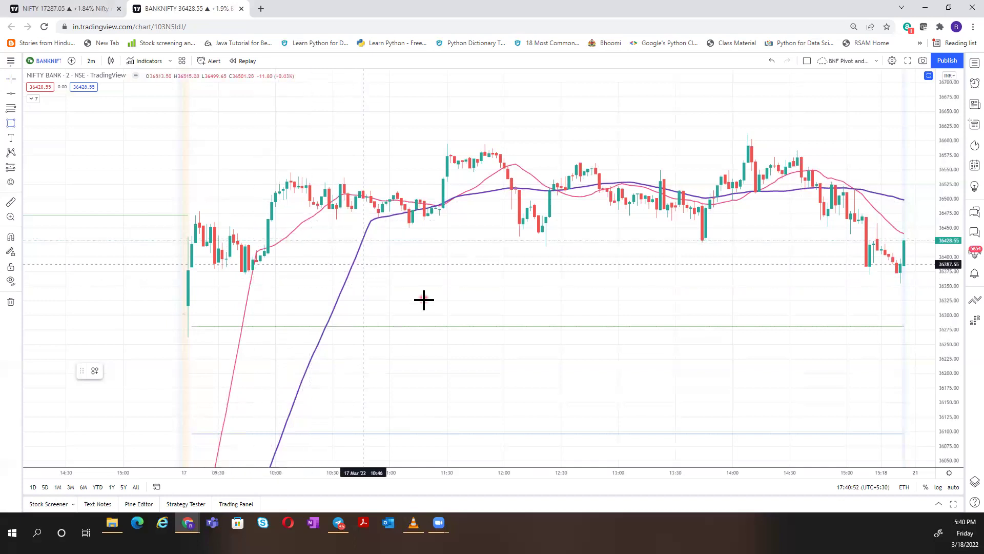
click(376, 207)
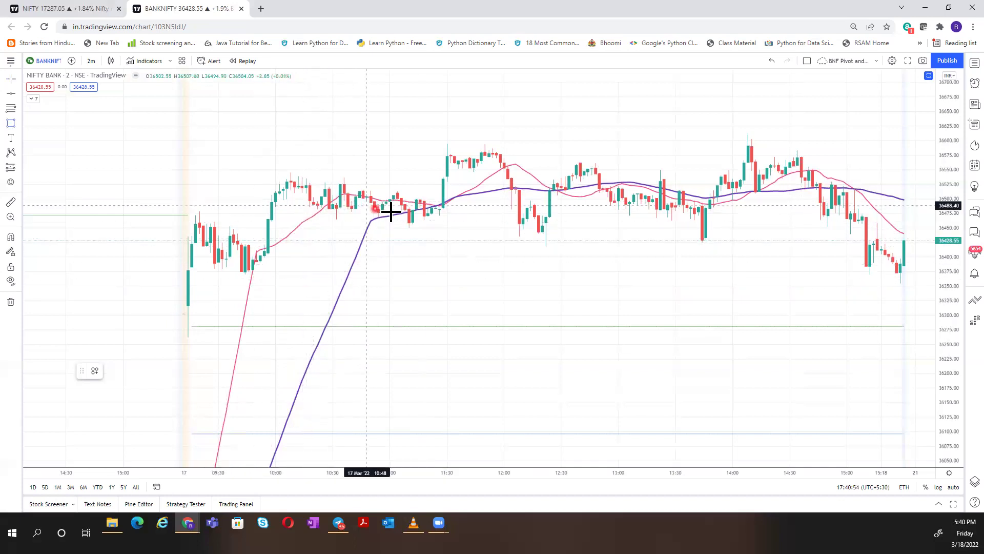
click(442, 209)
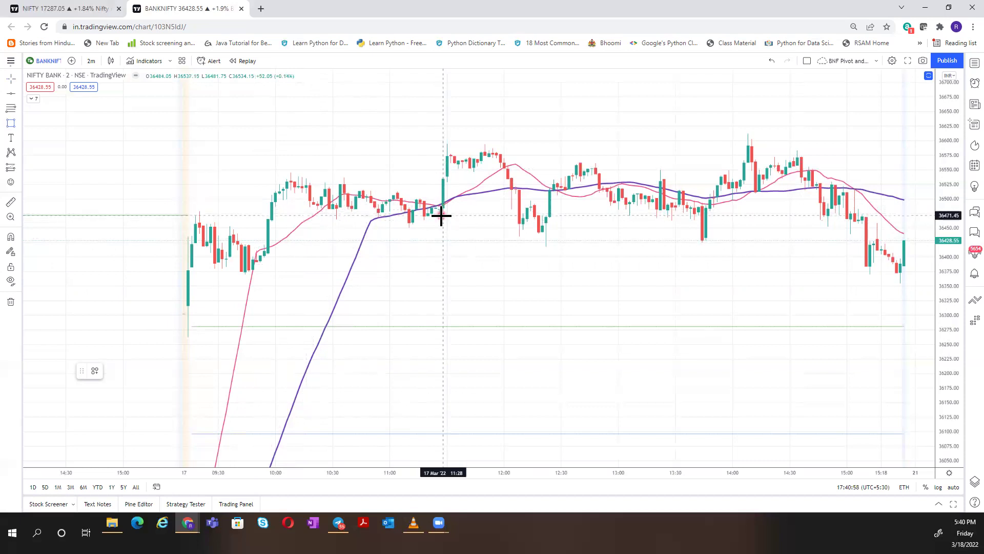
click(215, 229)
click(633, 175)
click(561, 270)
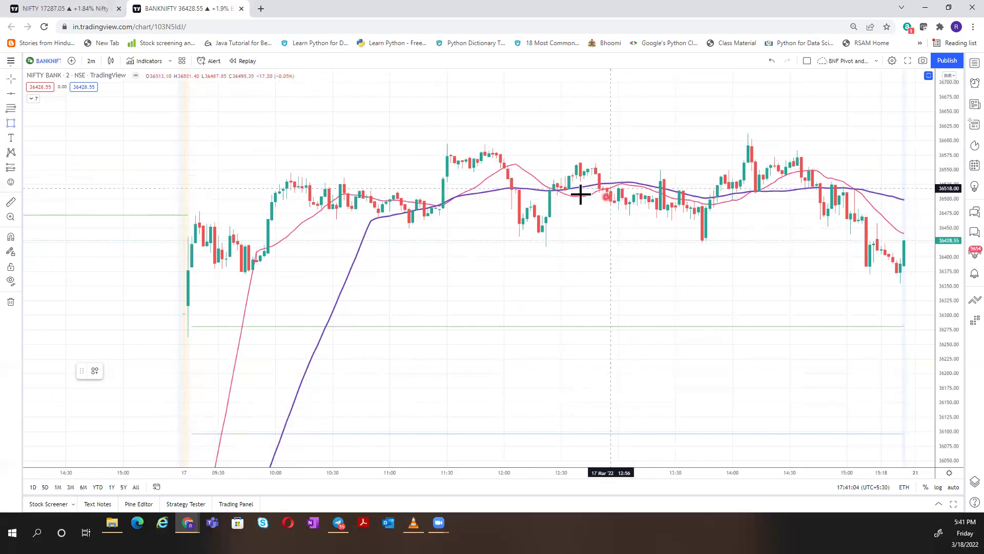
click(597, 190)
click(675, 197)
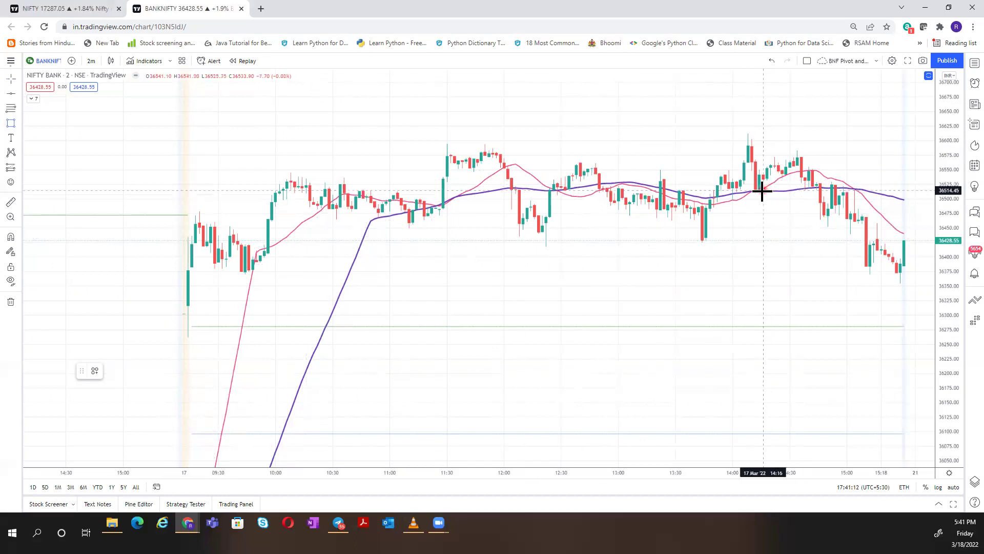
click(538, 301)
click(623, 267)
key(Delete)
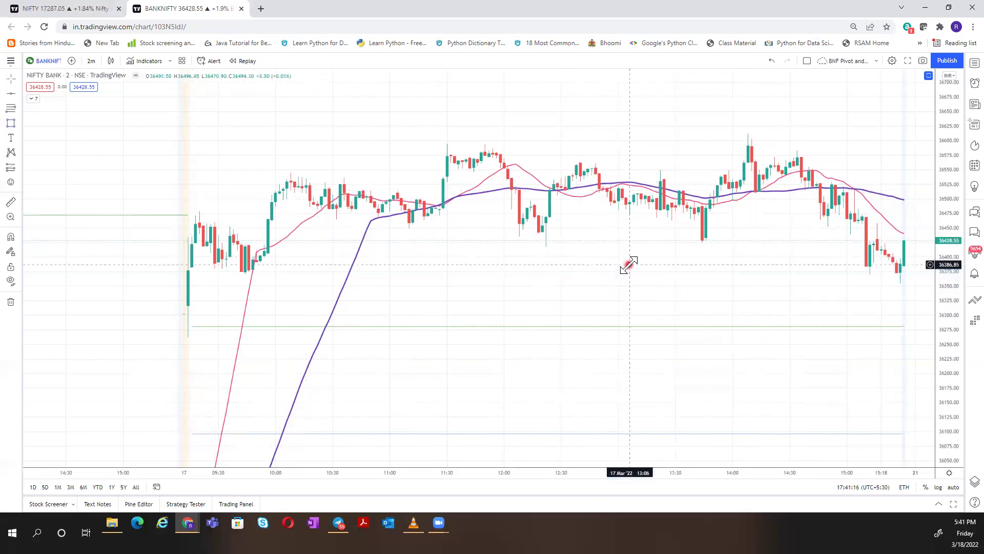
Examine the 16 March session, following the candles around both moving averages from the open to the close
scroll(435, 370, left, 6)
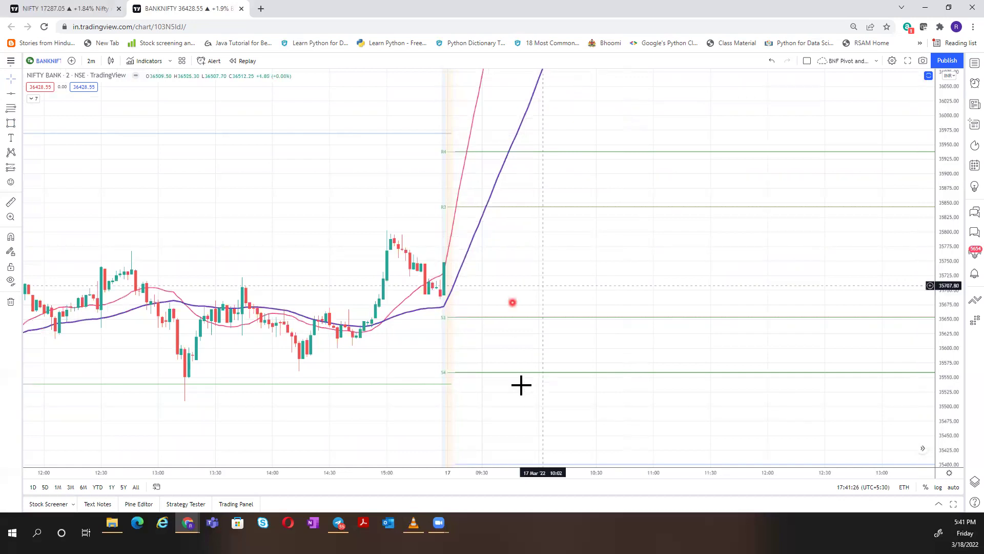
scroll(699, 330, left, 5)
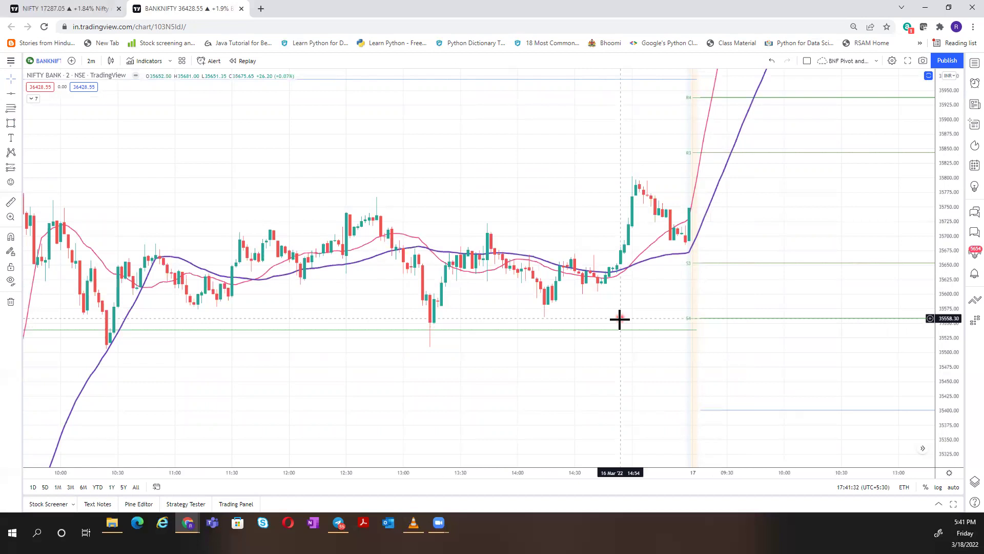
drag(325, 347, 579, 328)
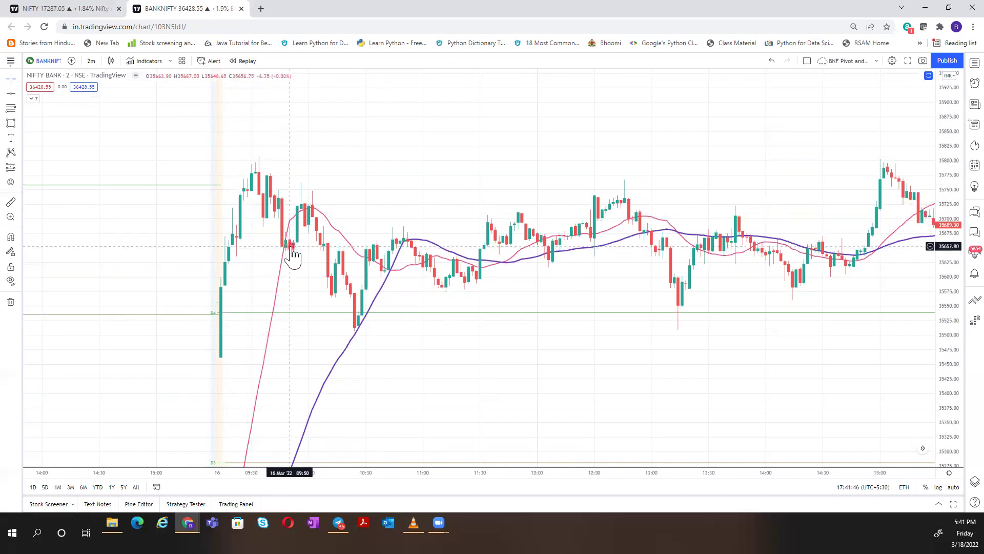
click(302, 184)
click(303, 207)
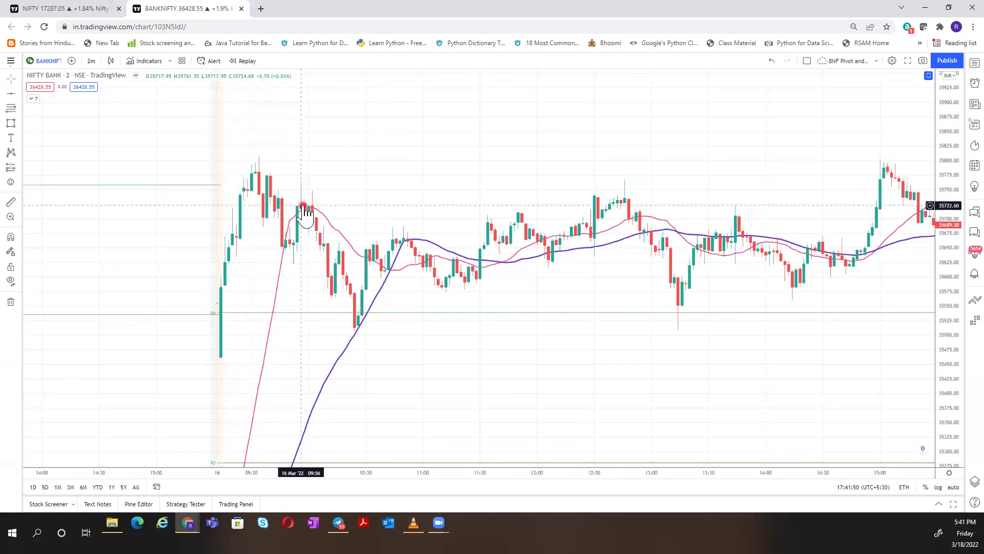
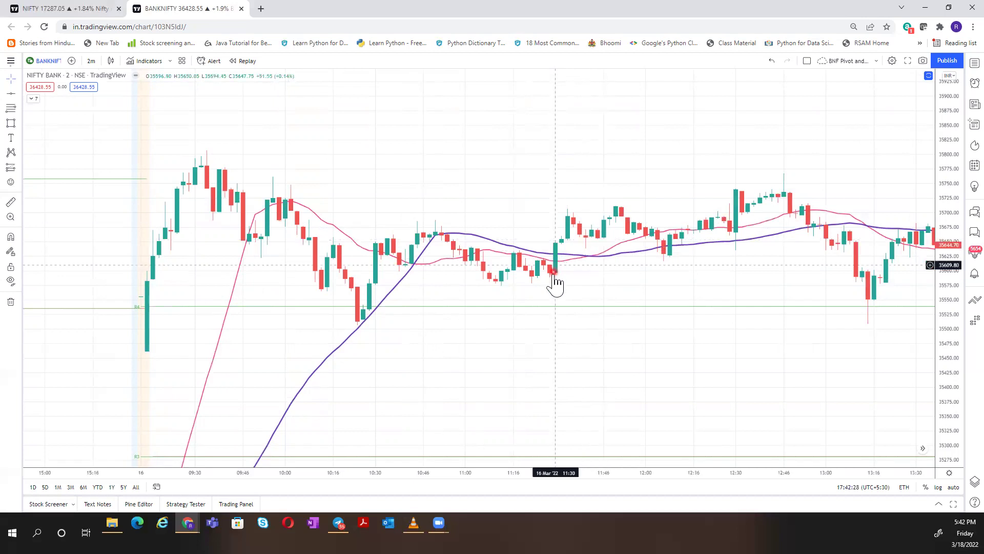
click(556, 241)
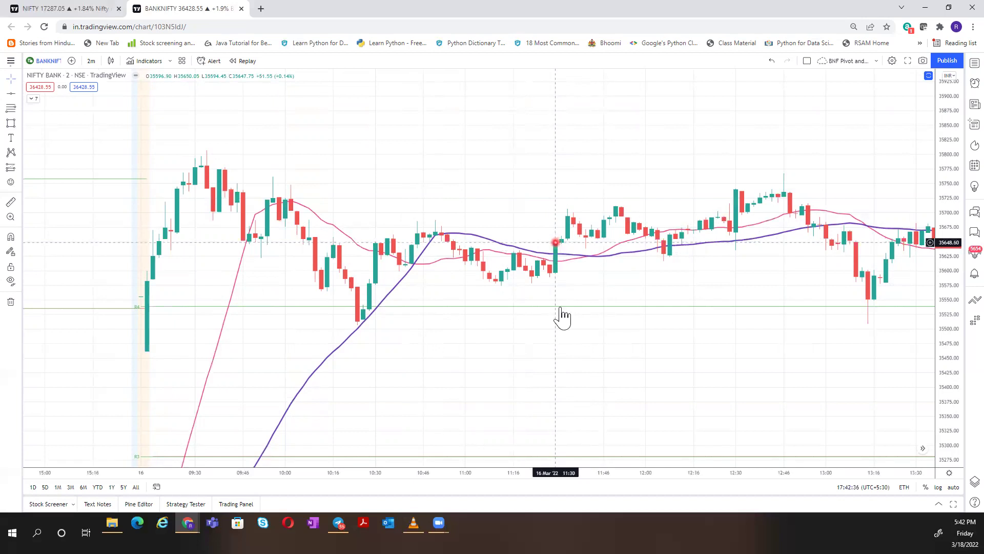
click(556, 247)
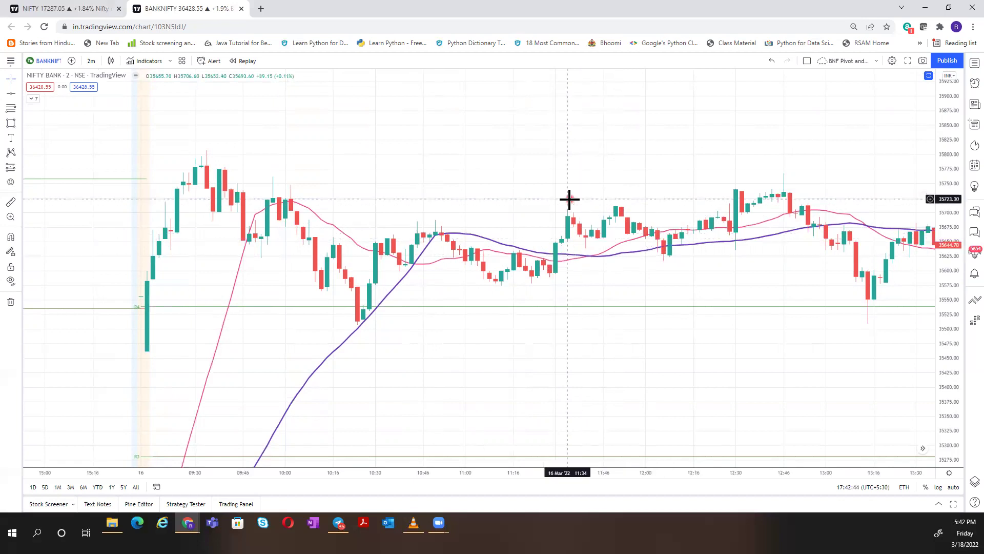
drag(721, 286, 567, 287)
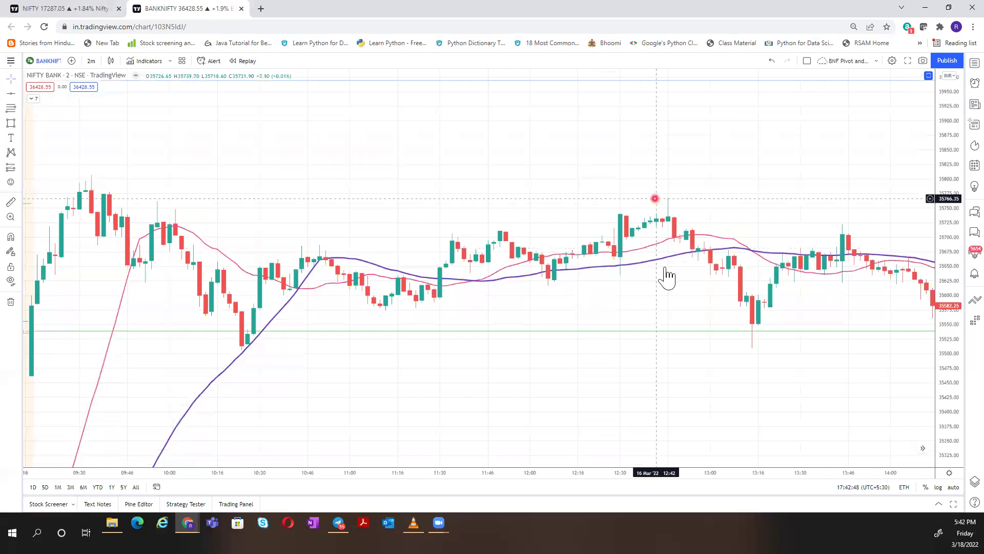
drag(668, 272, 492, 266)
drag(639, 354, 537, 378)
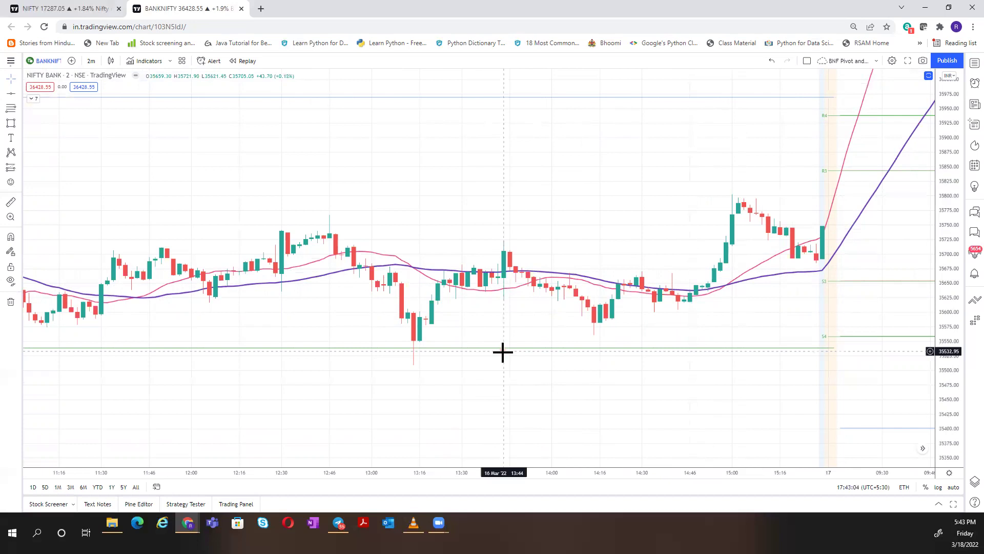
drag(502, 352, 652, 297)
drag(412, 352, 607, 332)
drag(377, 331, 591, 281)
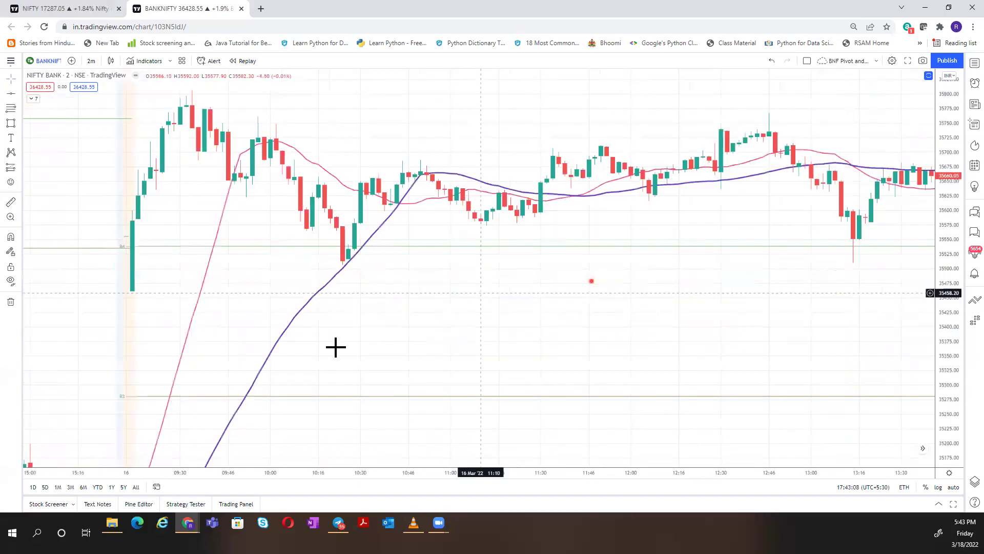
Examine the 15 March session's opening candles and how they move around both moving averages
drag(384, 235, 537, 184)
drag(486, 279, 857, 356)
drag(477, 472, 655, 477)
drag(477, 285, 711, 330)
drag(772, 309, 963, 322)
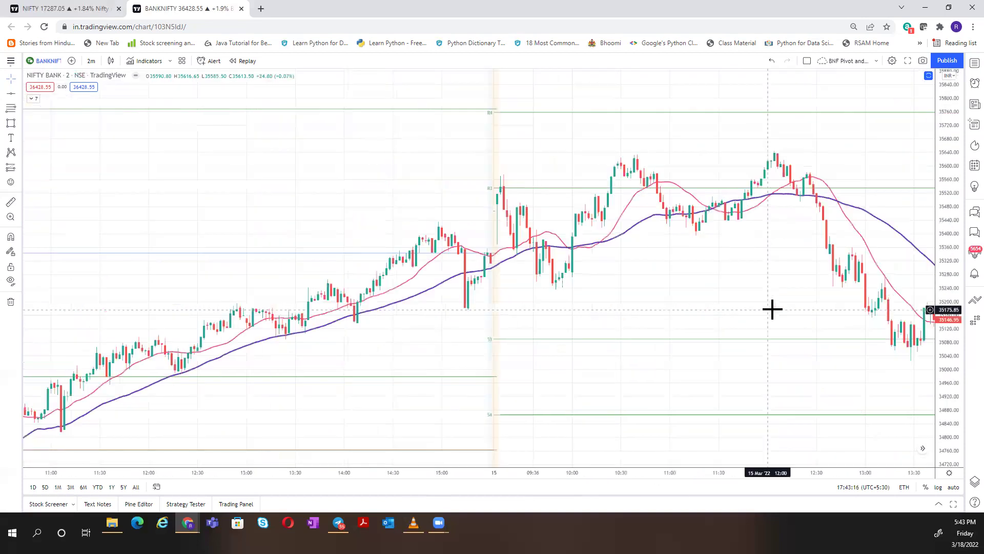
drag(664, 480, 666, 474)
drag(559, 473, 494, 478)
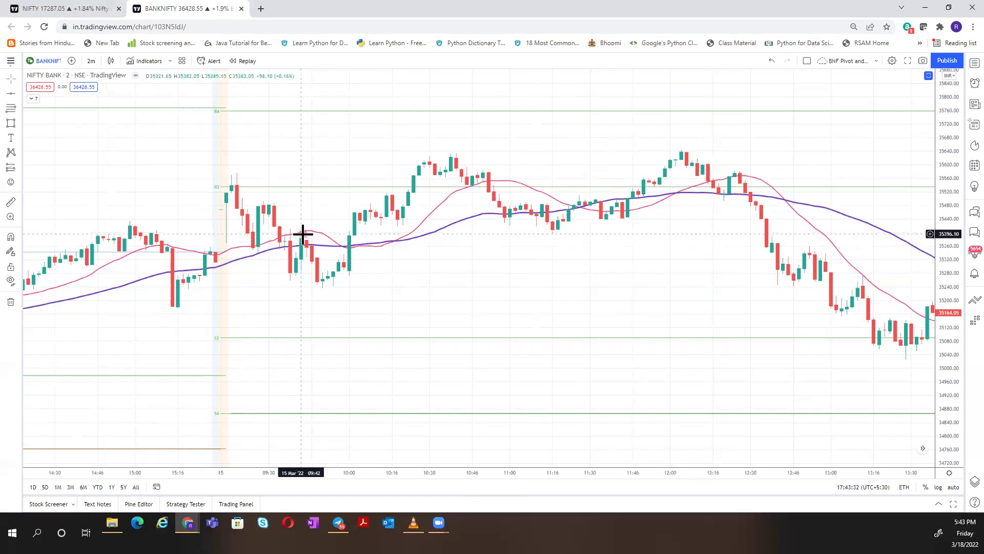
Draw a rectangle below the 14 March session, from 14 Mar 09:16 to 15 Mar 09:18, spanning about 34,480 to 34,751
scroll(560, 341, down, 3)
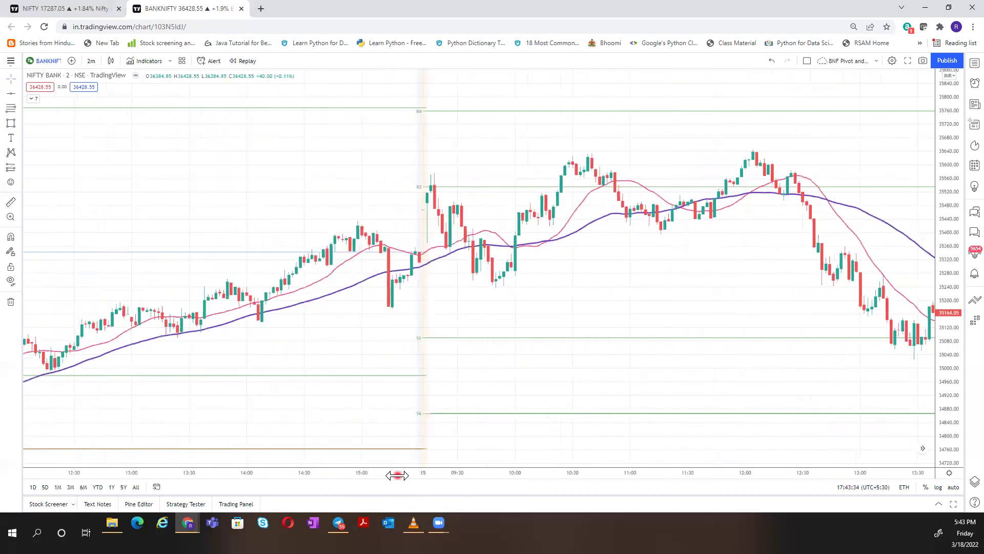
scroll(560, 342, down, 5)
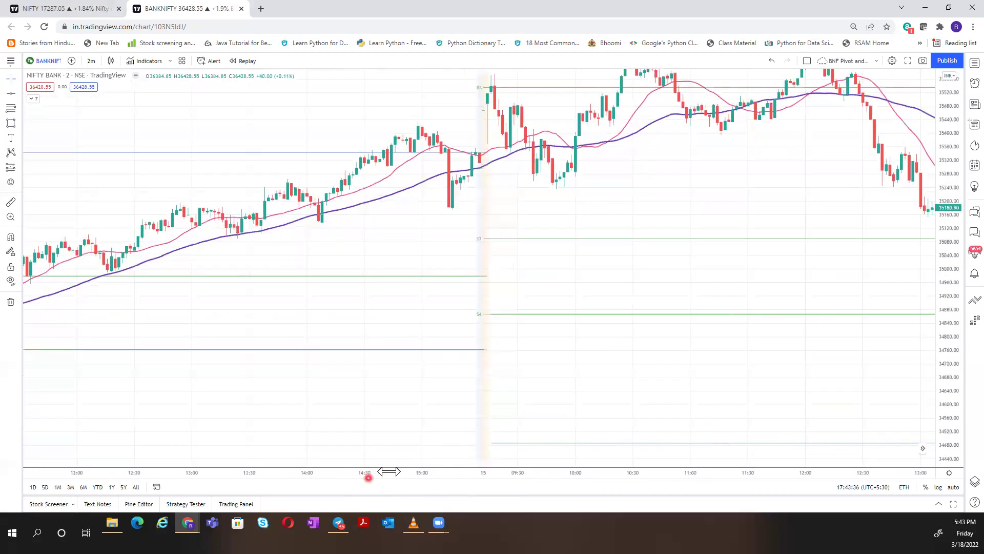
scroll(471, 474, down, 2)
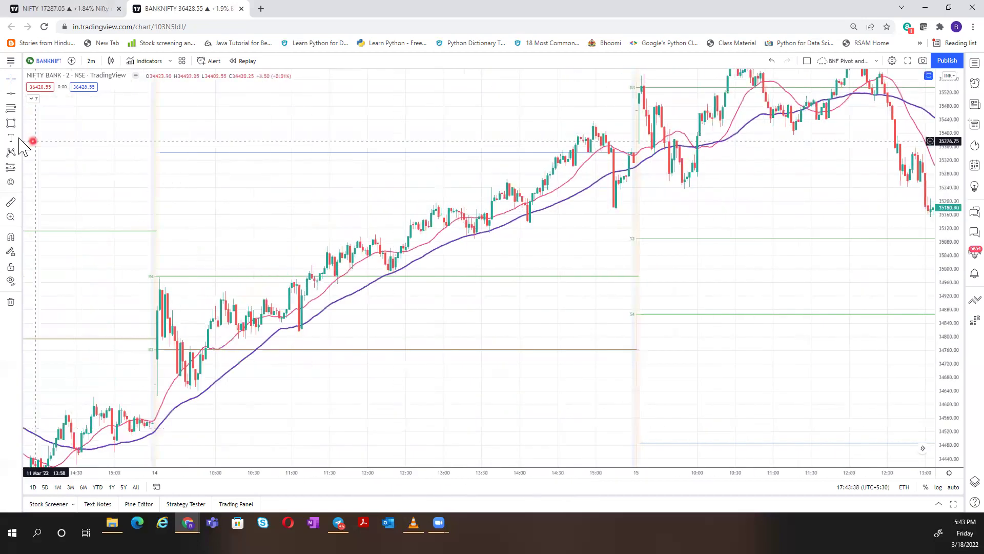
click(160, 361)
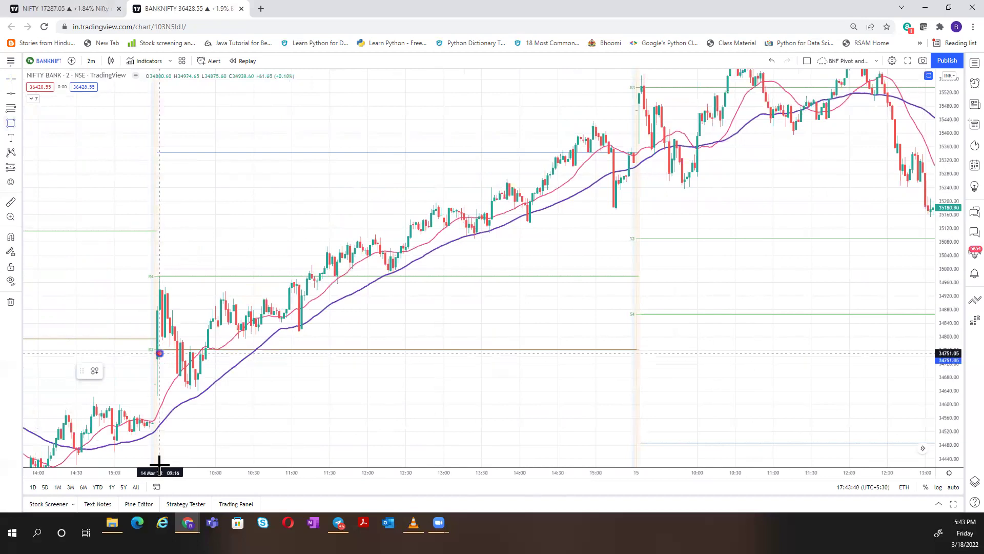
click(644, 444)
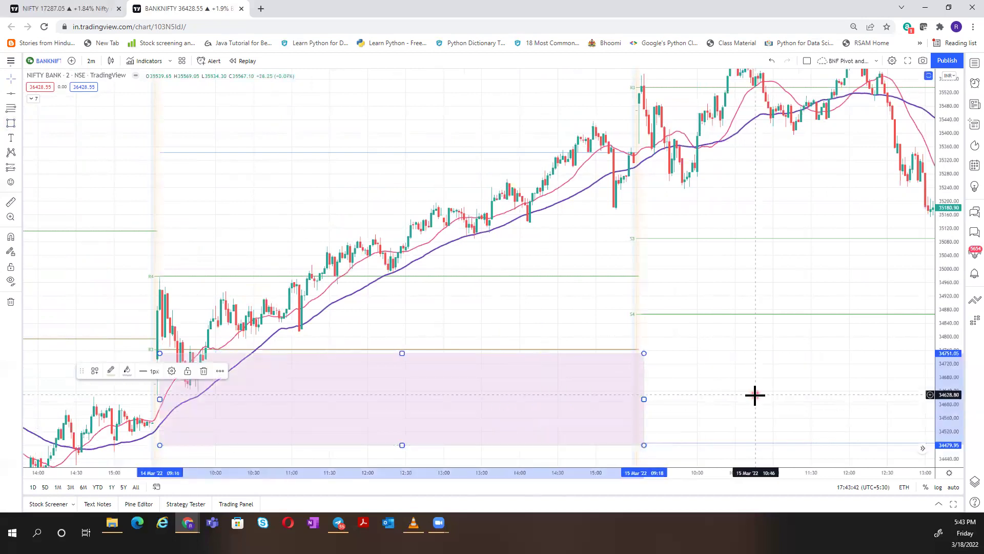
drag(620, 433, 576, 442)
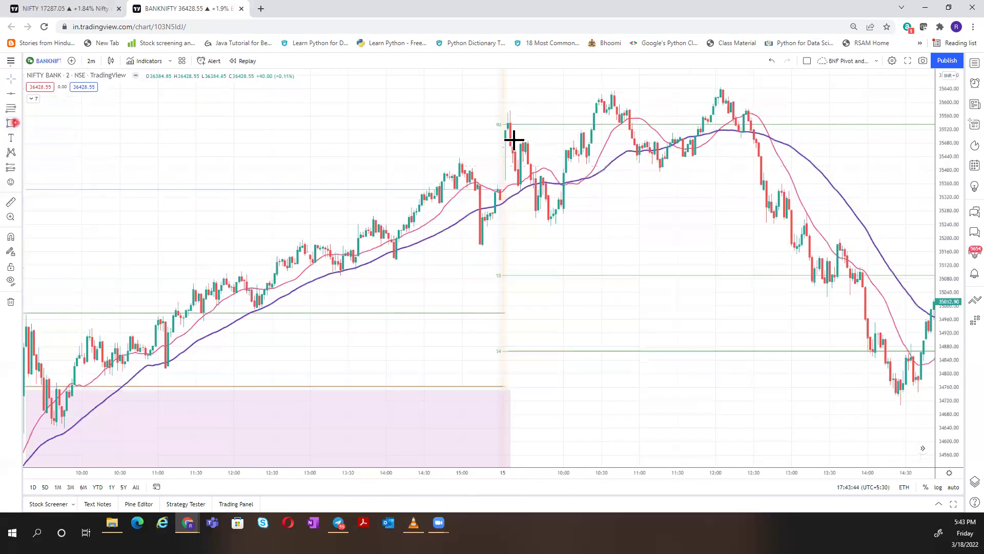
click(500, 126)
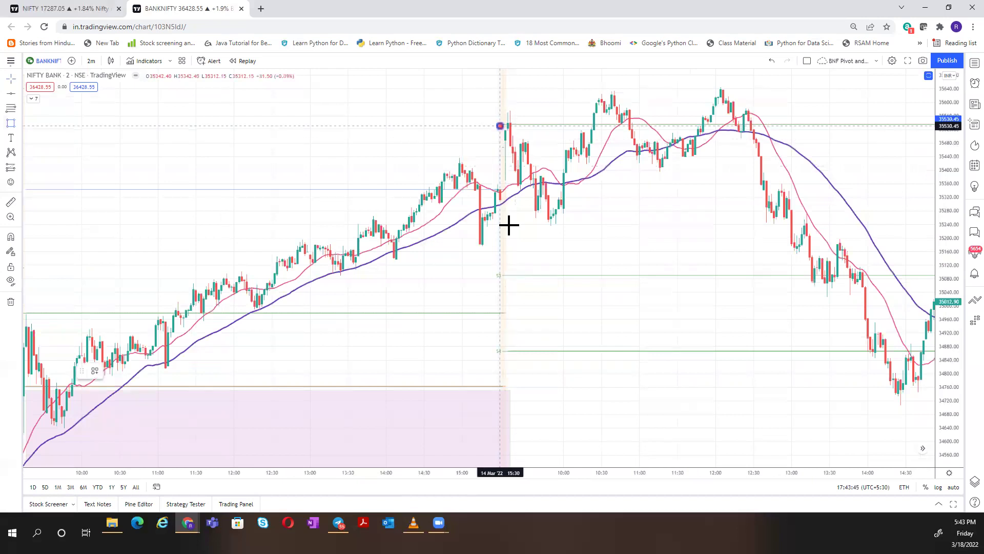
click(900, 275)
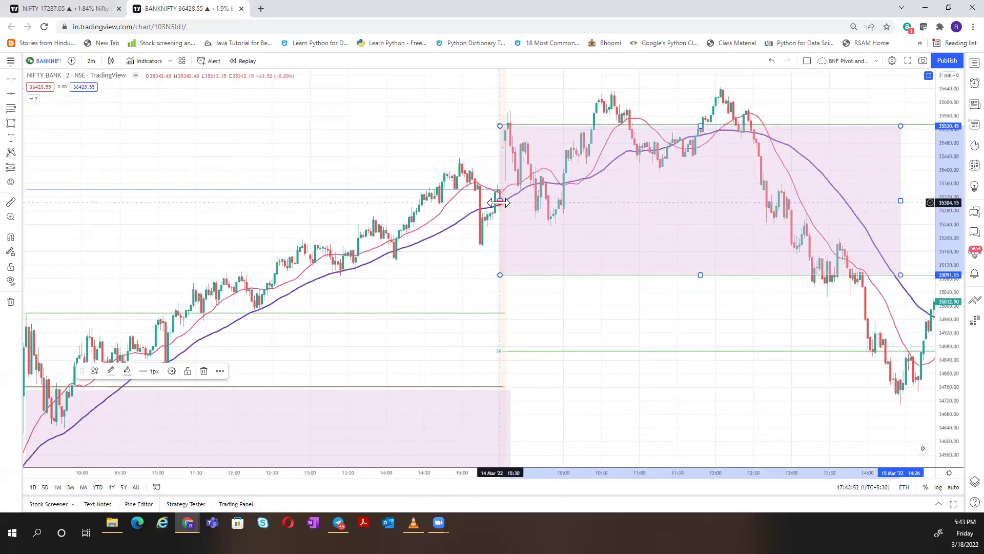
key(Delete)
drag(545, 420, 528, 253)
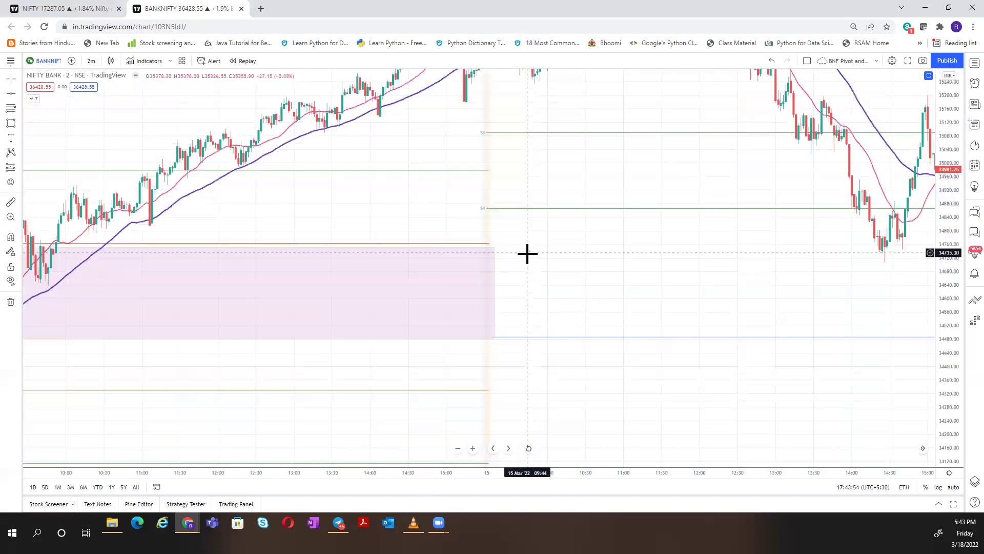
Delete the rectangle drawn below the 14 March session
click(493, 293)
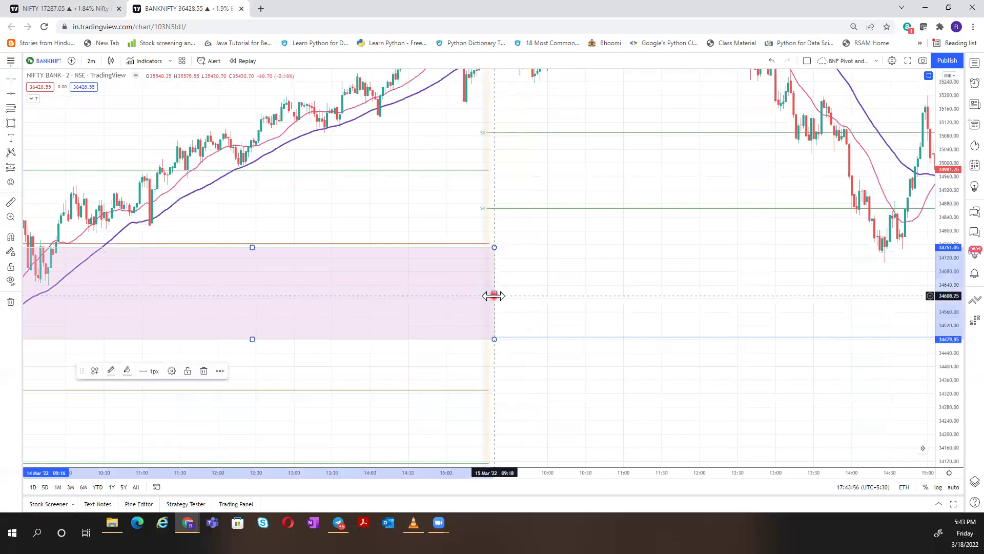
key(Delete)
Draw a rectangle over the 15 March candles from 10:14 to 12:48, spanning about 35,407 to 35,631
drag(488, 280, 398, 447)
drag(532, 351, 764, 341)
drag(701, 479, 432, 378)
scroll(594, 351, left, 5)
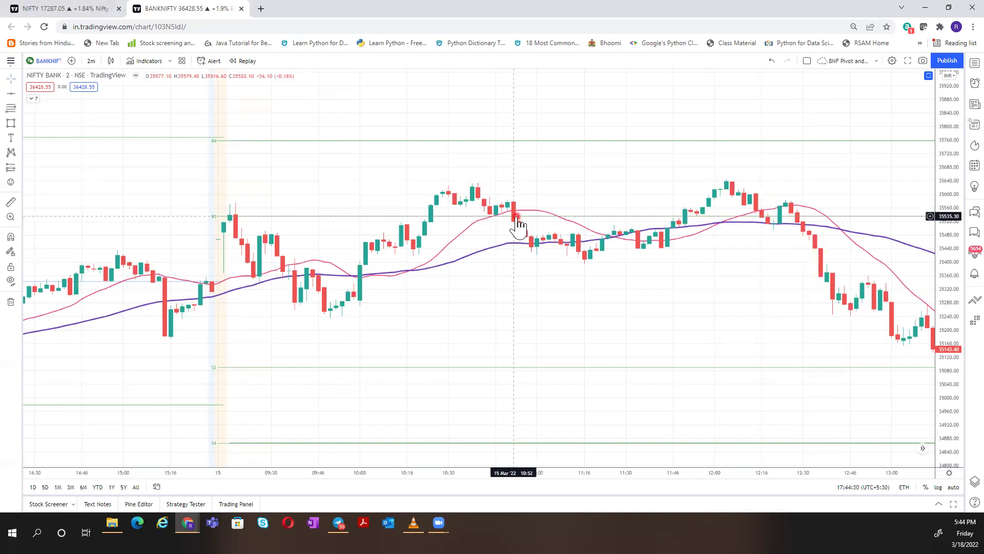
drag(637, 319, 543, 334)
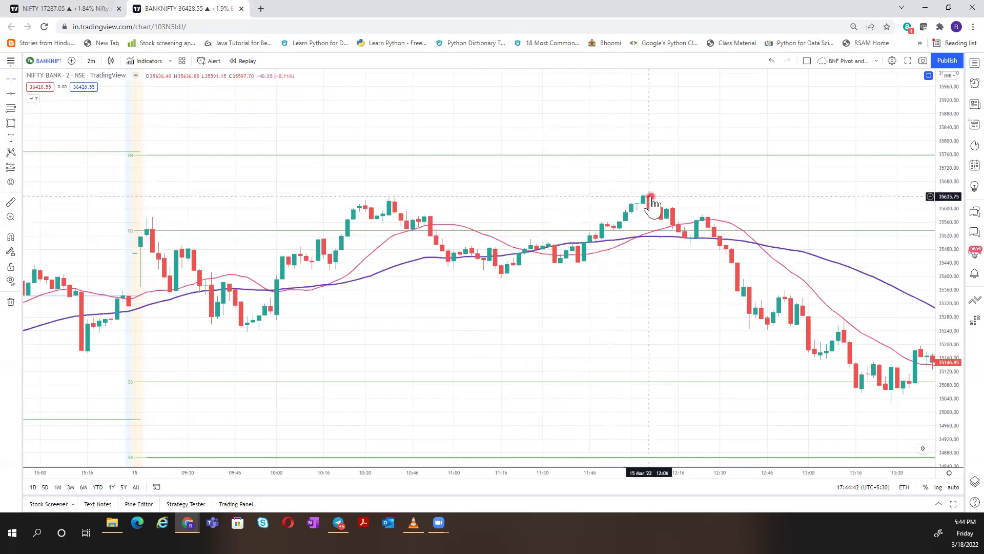
drag(476, 472, 17, 137)
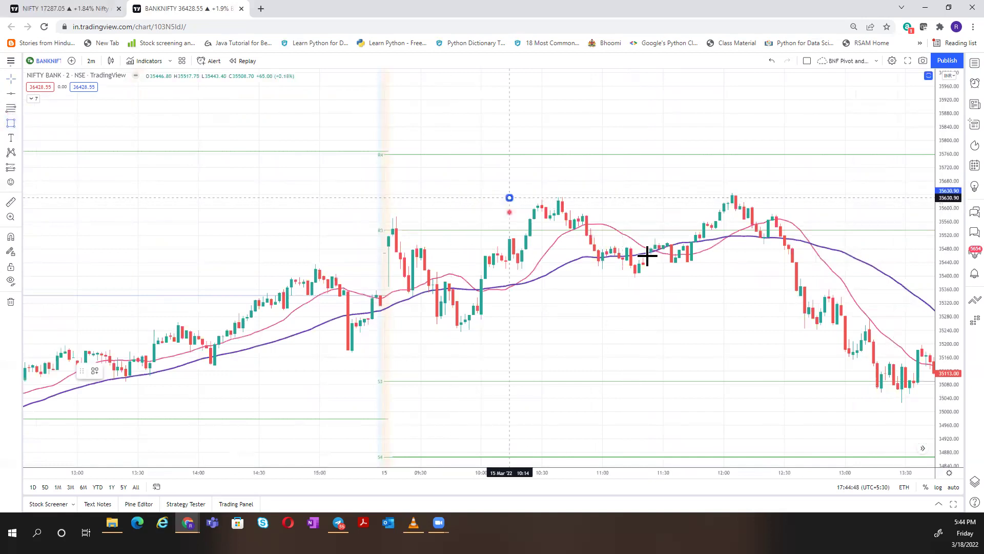
click(817, 270)
click(820, 273)
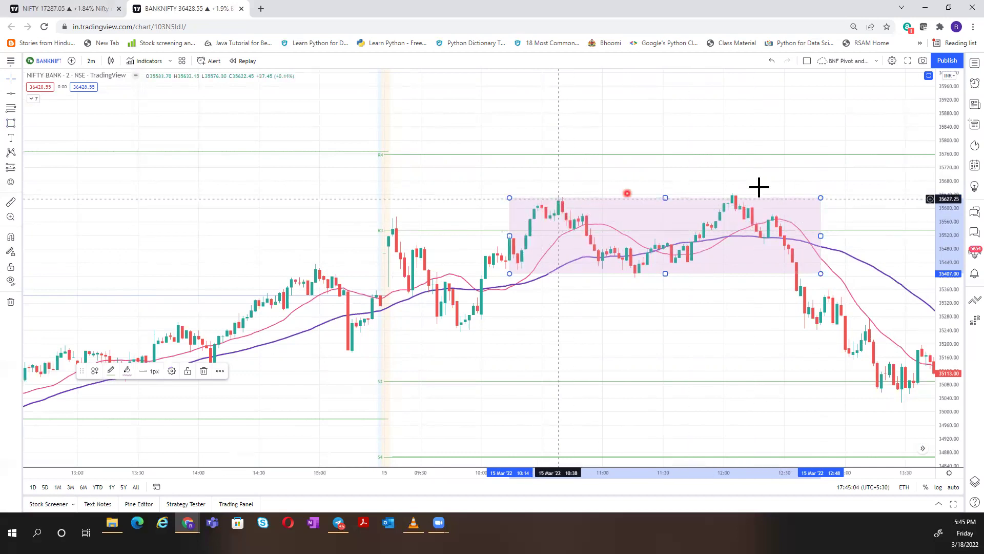
Delete the rectangle that starts at 10:14 on the 15 March session
drag(708, 334, 566, 334)
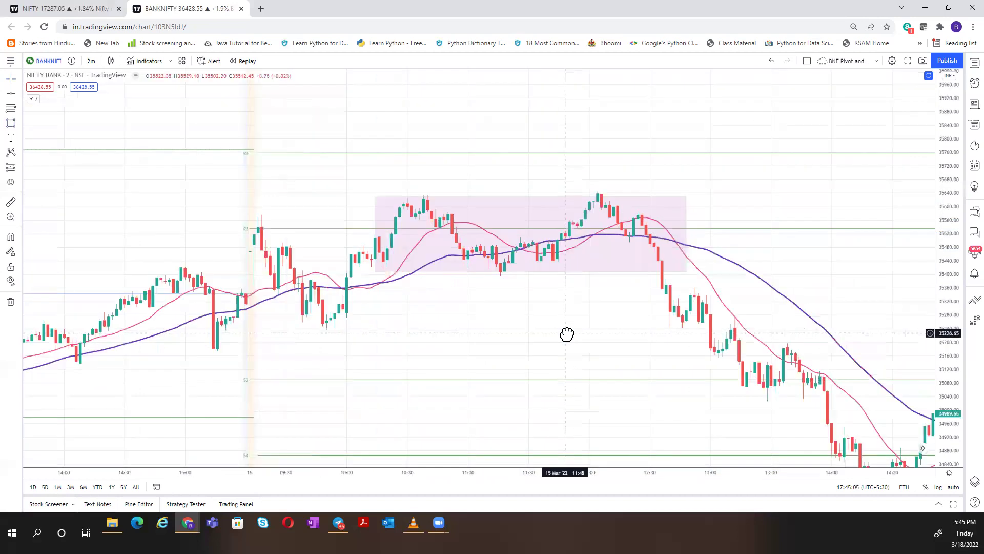
click(686, 236)
key(Delete)
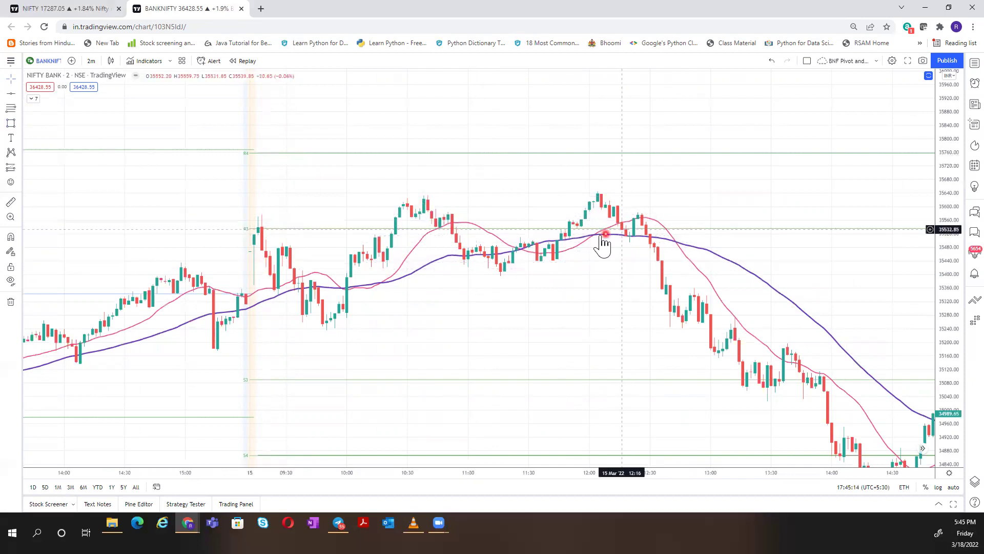
Draw a rectangle over the 15 March sideways range from 10:34 to 13:16, spanning about 35,398 to 35,639
drag(745, 237, 736, 202)
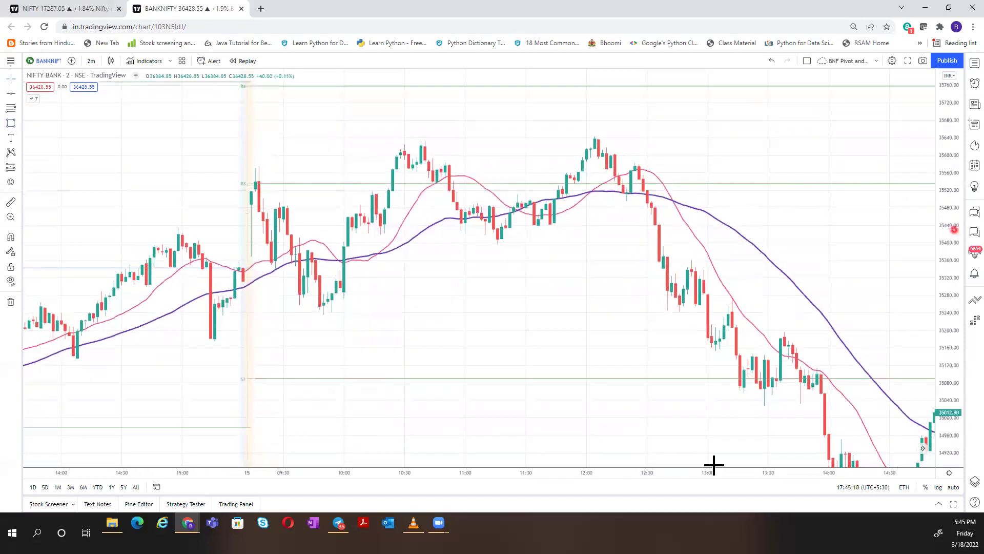
scroll(528, 269, up, 3)
scroll(528, 269, up, 1)
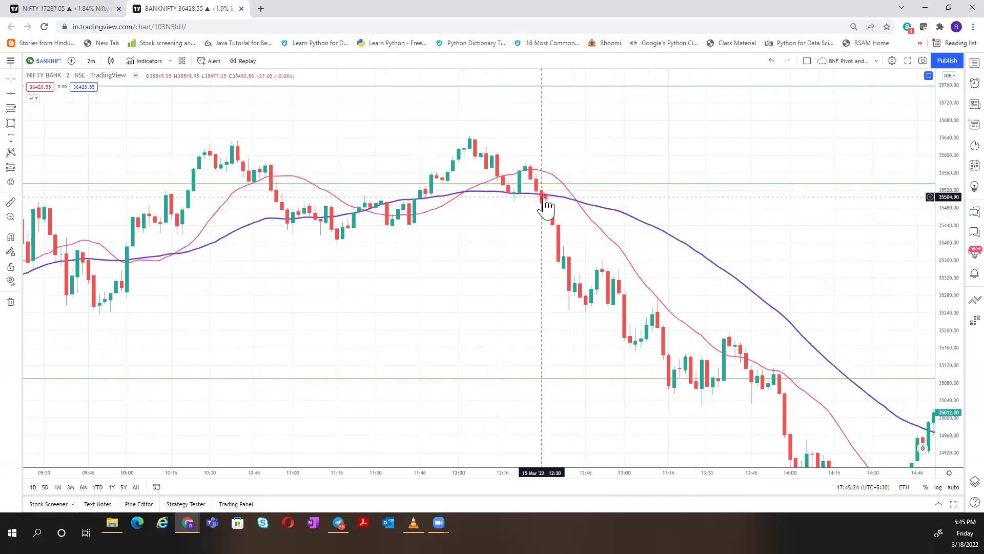
click(10, 123)
drag(220, 137, 320, 211)
drag(542, 240, 668, 244)
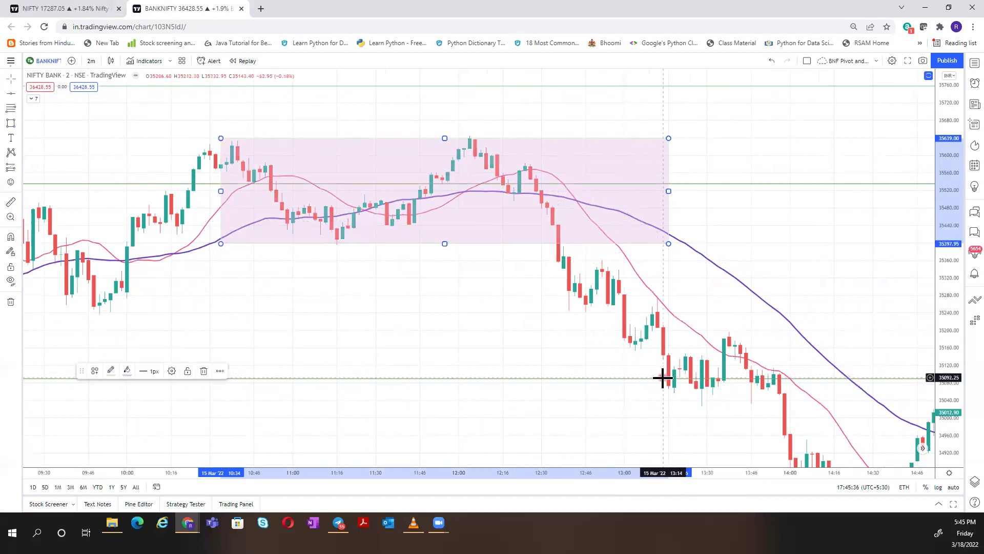
Examine the 15 March session before, inside and after the marked range against both moving averages and the pivot levels
scroll(564, 469, down, 3)
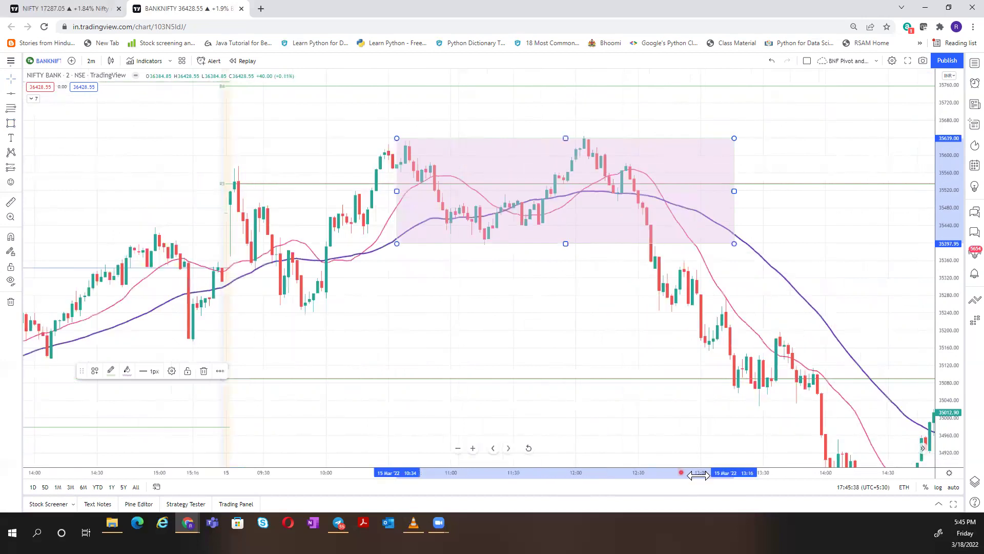
drag(635, 420, 519, 342)
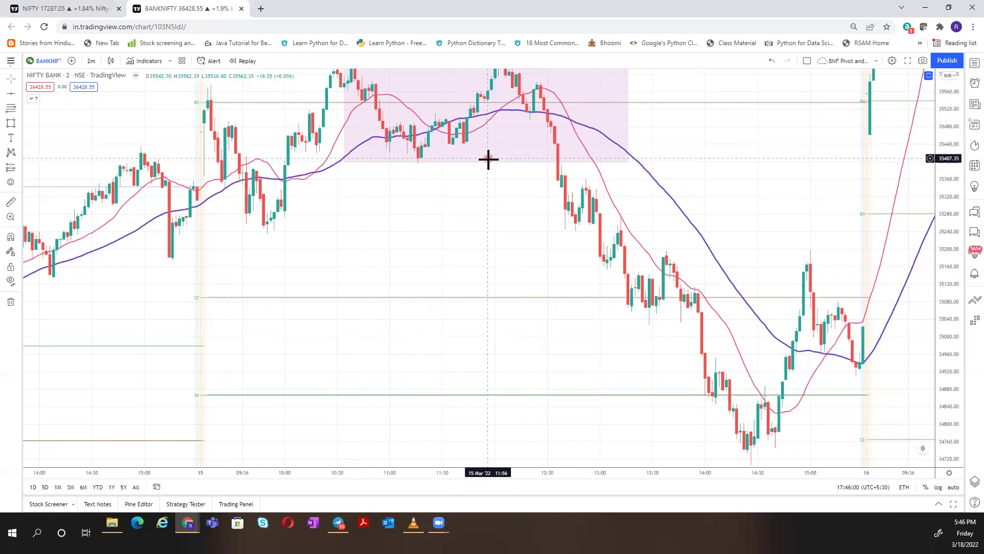
drag(488, 160, 875, 261)
drag(815, 474, 662, 503)
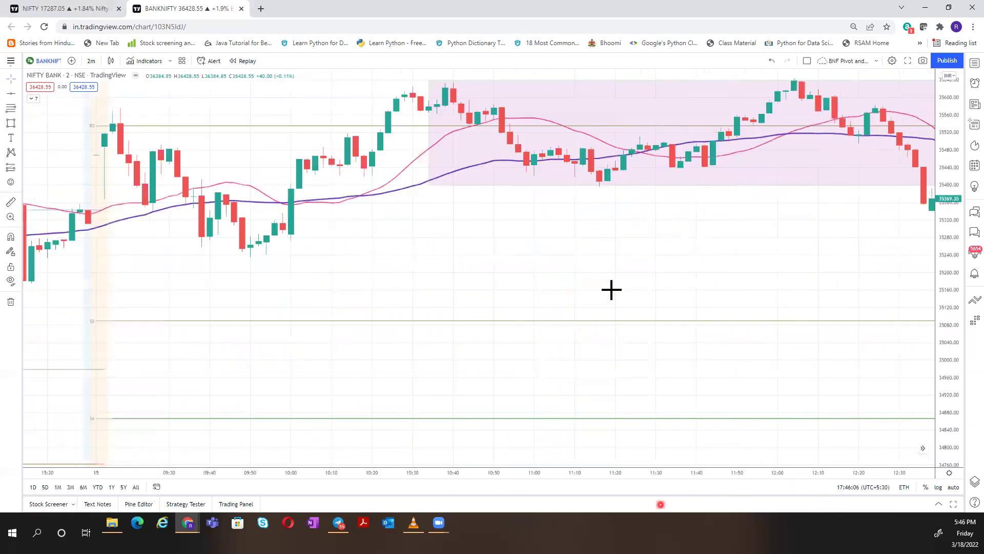
drag(672, 292, 738, 308)
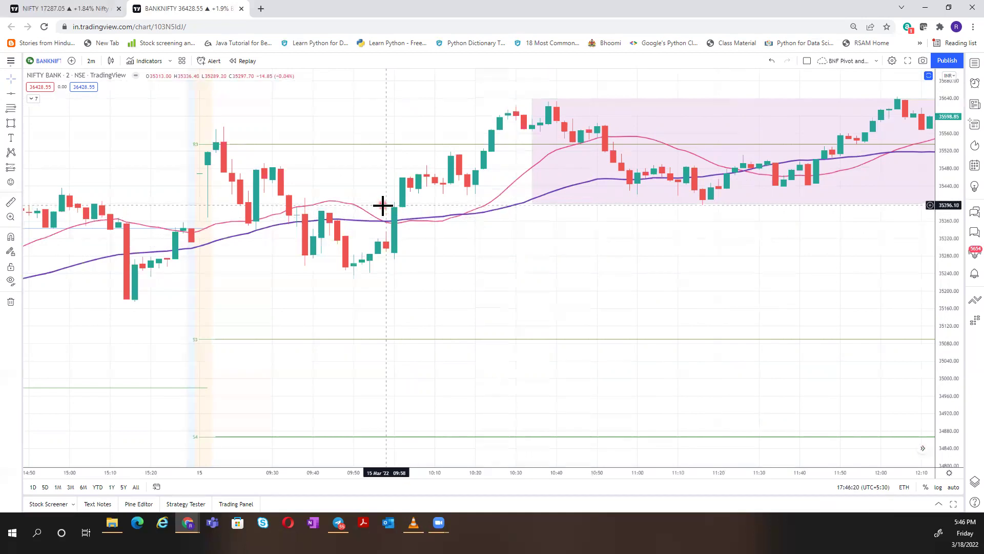
drag(639, 271, 502, 282)
drag(705, 284, 563, 301)
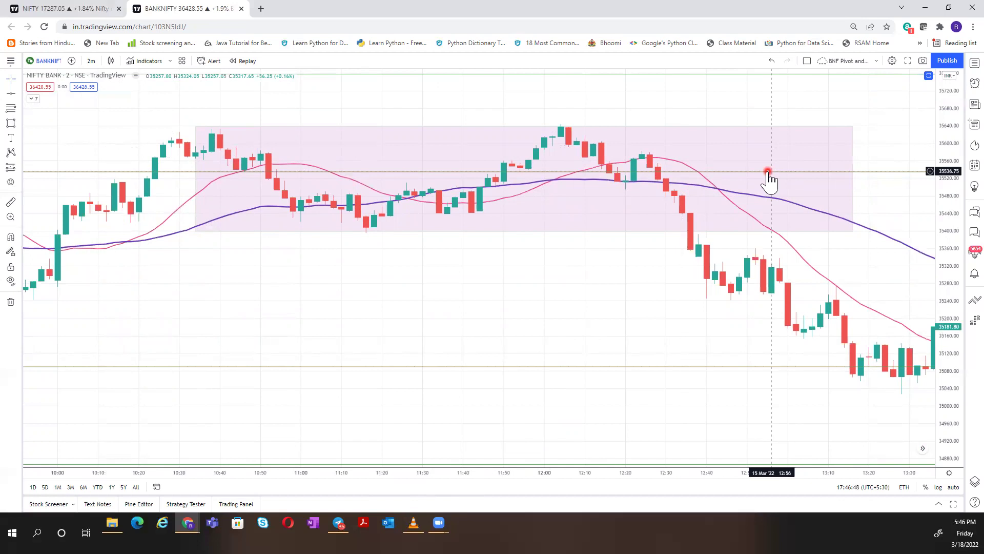
Delete the rectangle over the 15 March sideways range and dismiss any open chart menu
right_click(854, 179)
key(Delete)
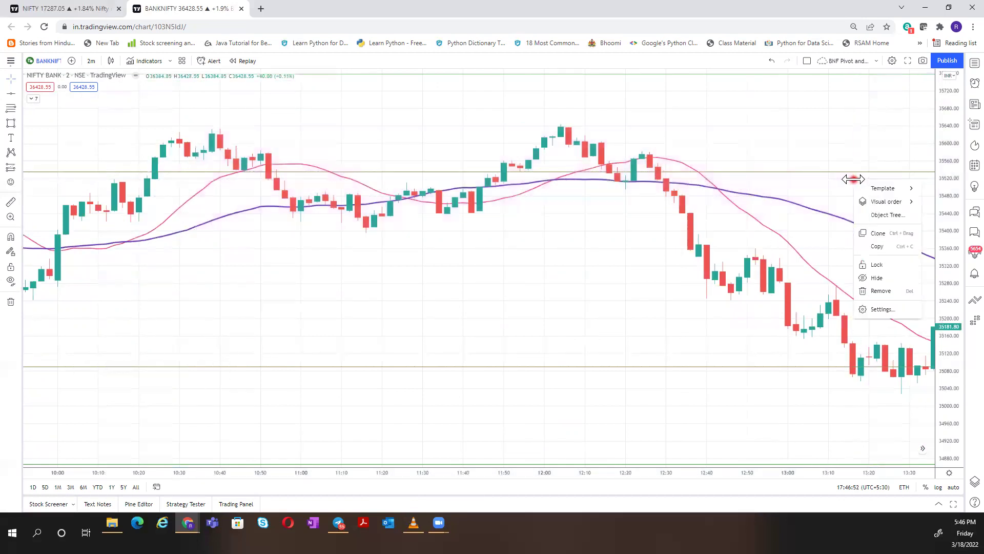
right_click(652, 417)
click(597, 476)
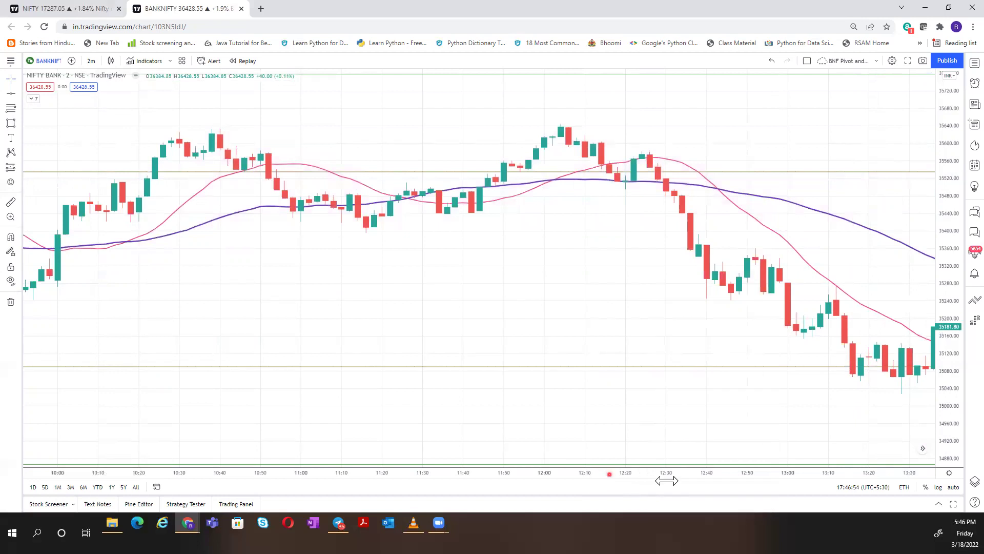
scroll(668, 474, down, 2)
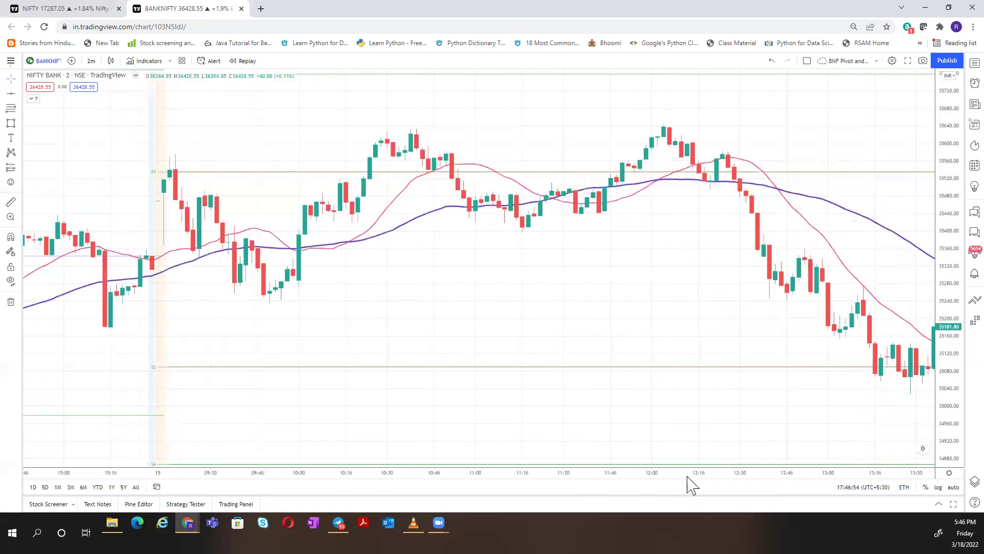
right_click(610, 304)
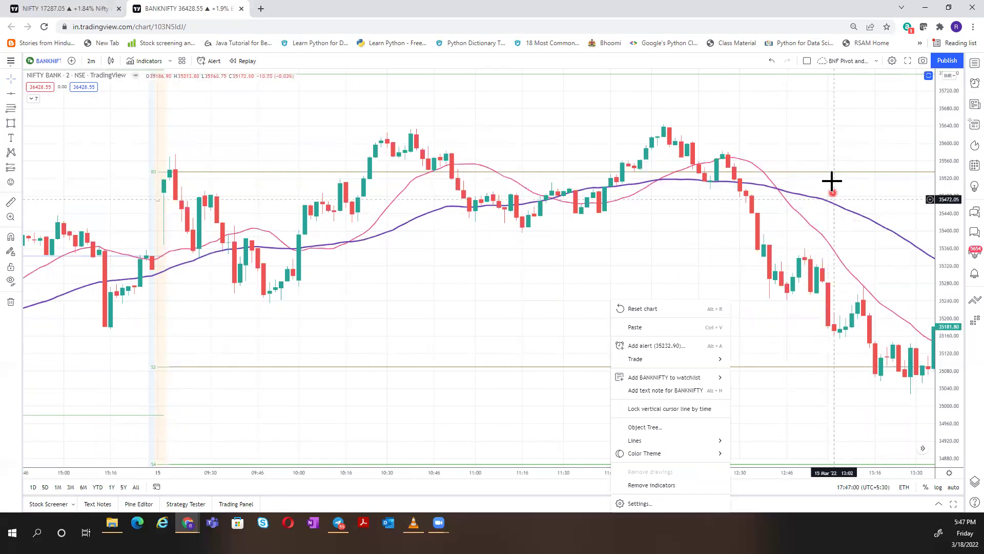
click(881, 275)
Examine the 15 March afternoon fall and the 14 March opening candles against both moving averages and the pivot levels
scroll(609, 188, right, 5)
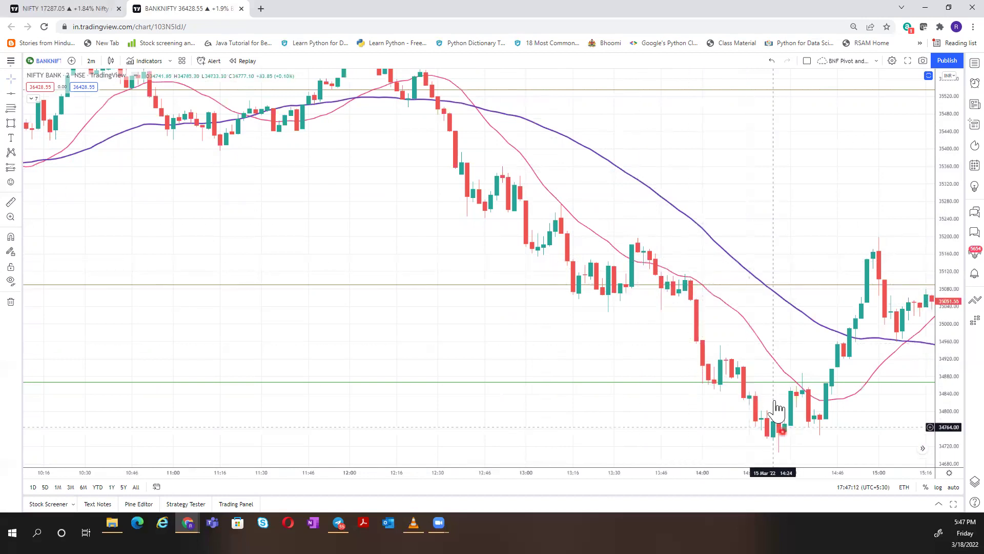
drag(374, 316, 697, 349)
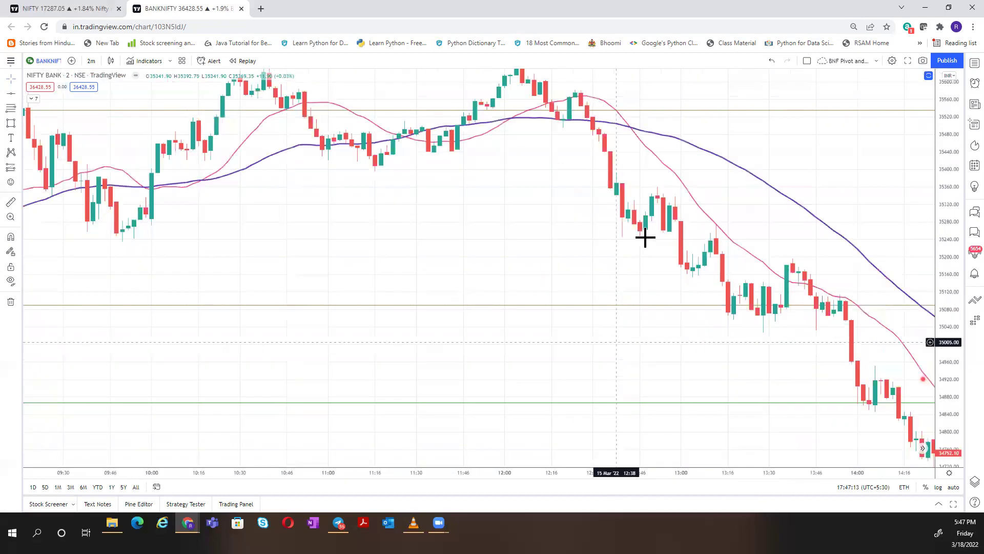
scroll(645, 237, left, 15)
drag(549, 466, 444, 333)
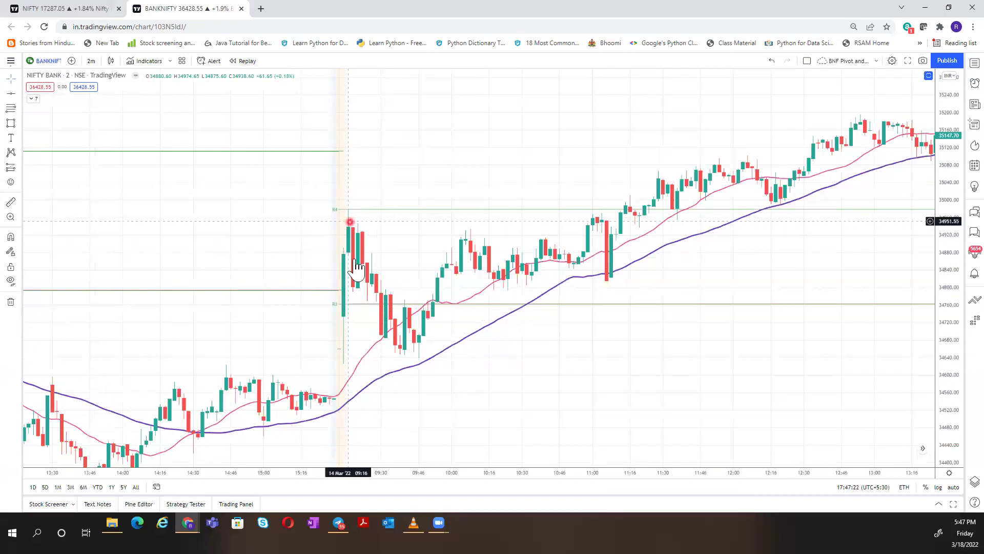
click(391, 338)
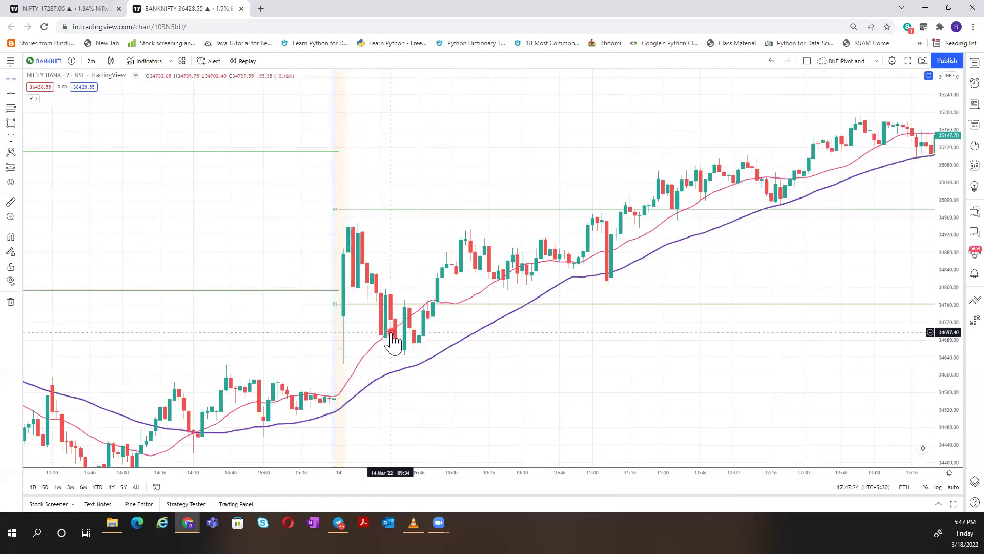
click(389, 375)
click(449, 354)
click(437, 297)
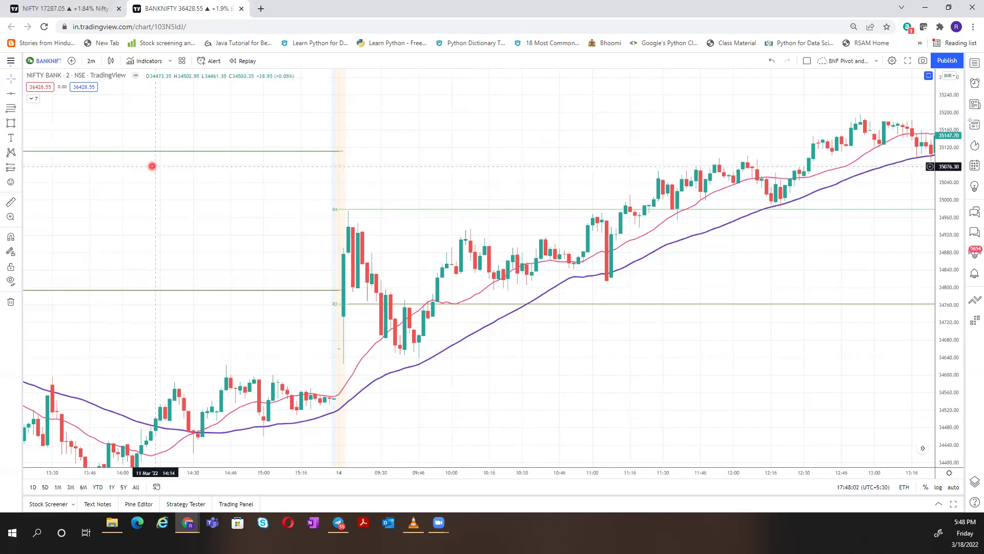
Draw a rectangle over the 14 March morning candles from 09:16 to 11:36, spanning about 34,722 to 34,972
click(11, 123)
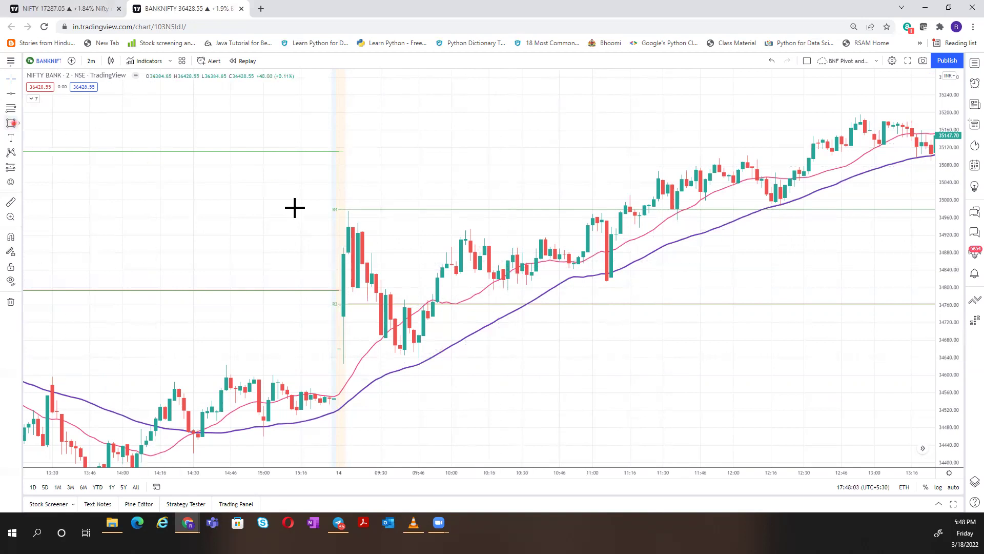
click(348, 212)
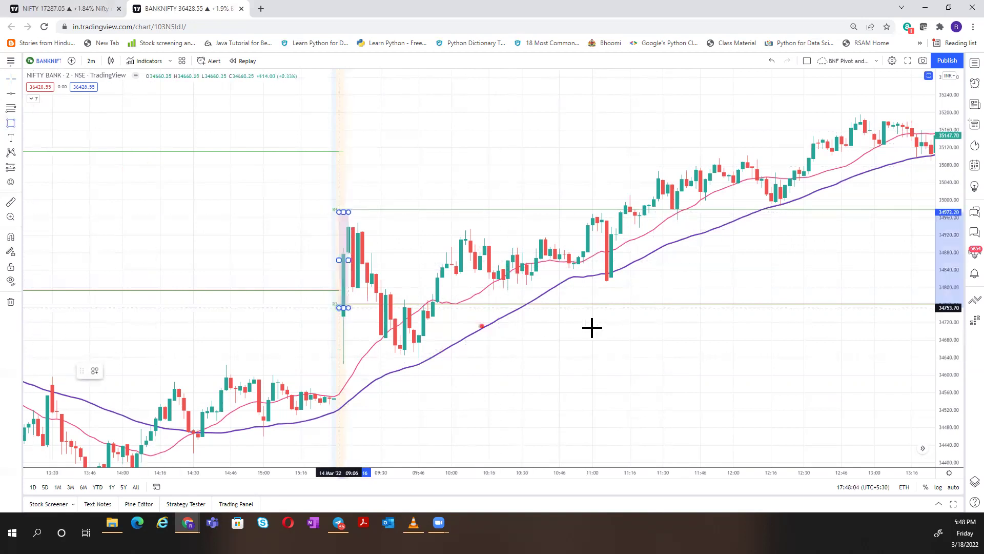
click(677, 322)
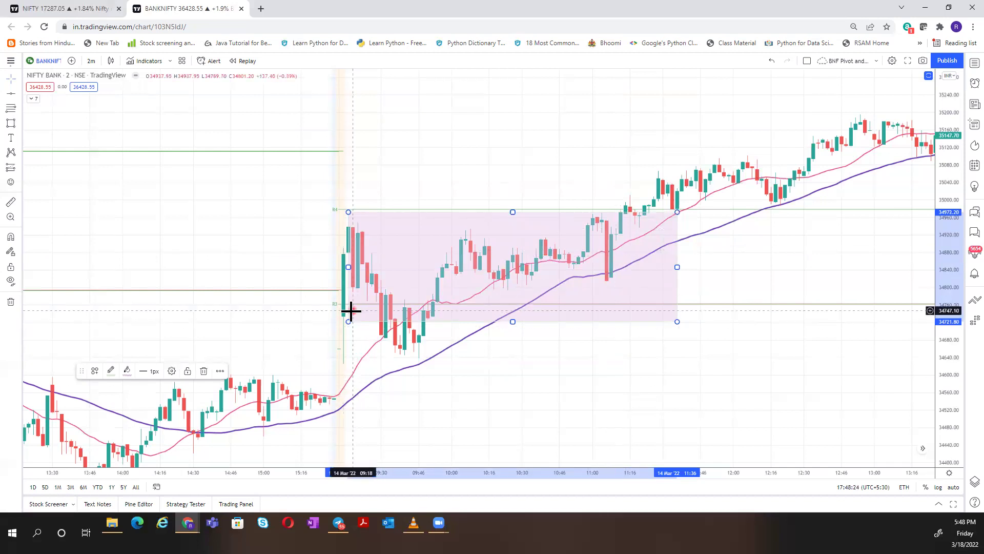
Examine the 11 March session, following the candles around both moving averages and between the pivot levels
drag(479, 377, 643, 205)
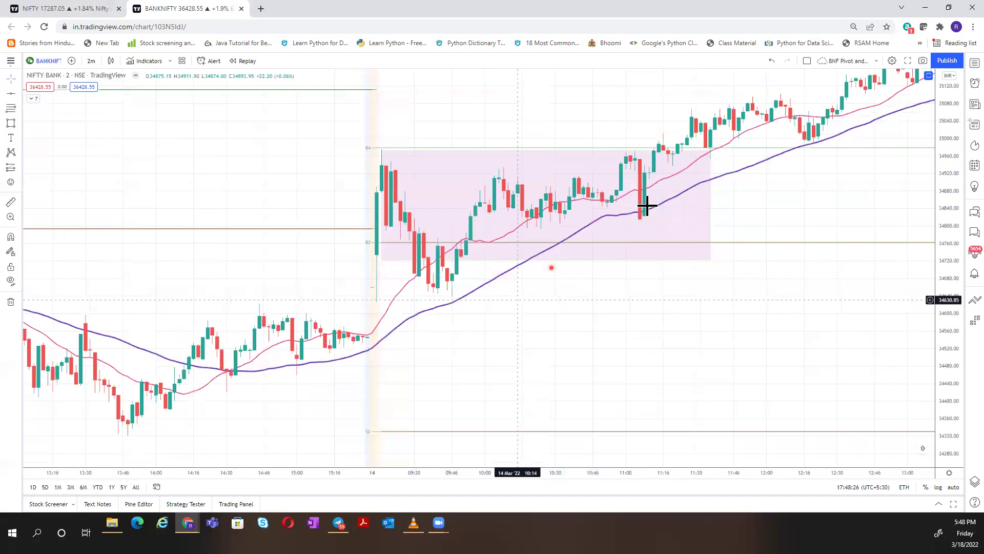
drag(355, 384, 968, 267)
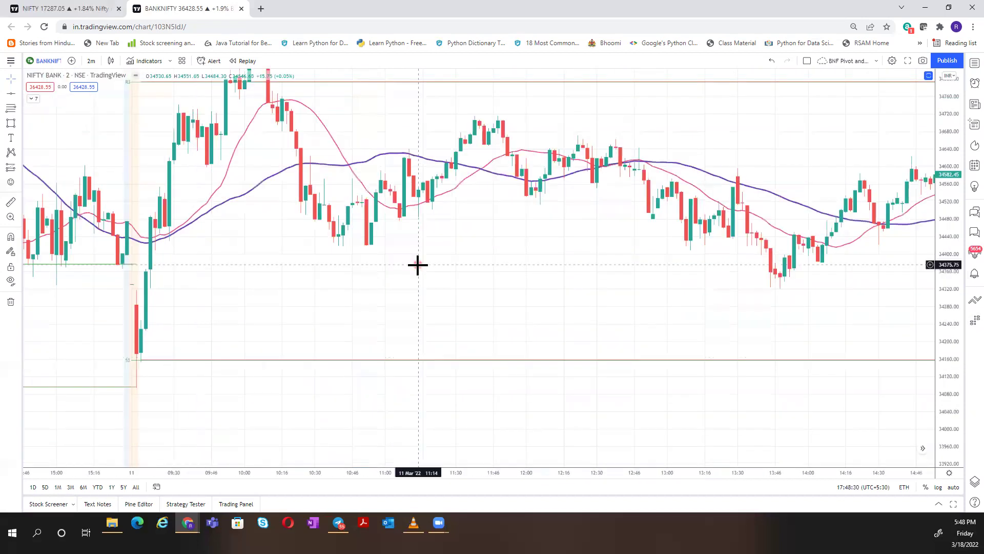
drag(348, 343, 266, 343)
drag(900, 252, 856, 251)
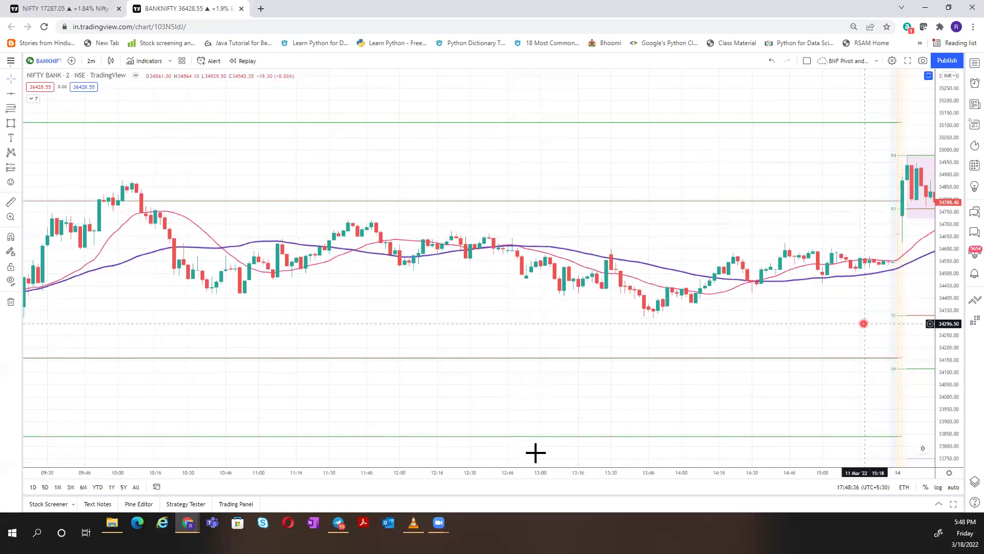
drag(661, 465, 280, 225)
drag(410, 277, 178, 290)
drag(948, 252, 861, 322)
drag(721, 325, 677, 328)
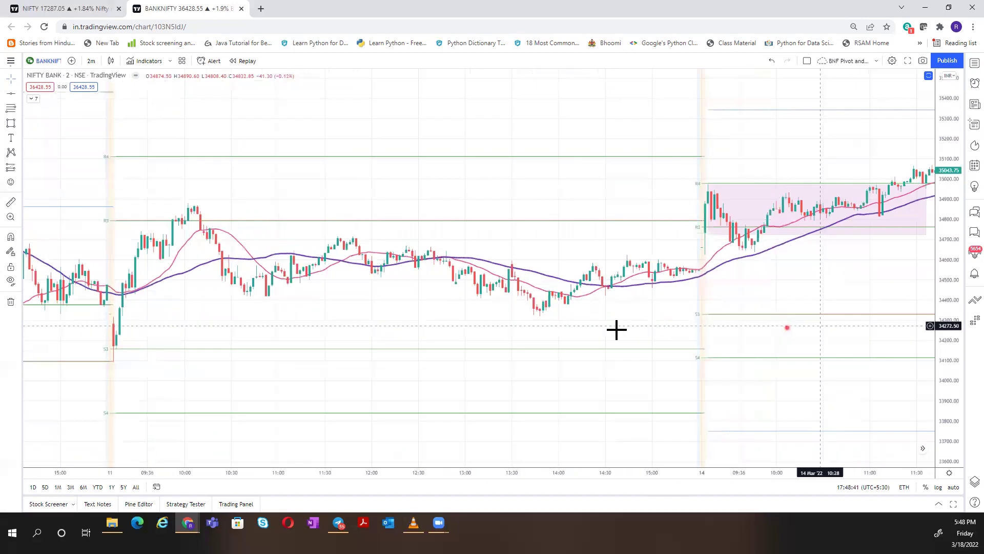
Delete the rectangle over the 14 March morning candles
scroll(617, 329, right, 5)
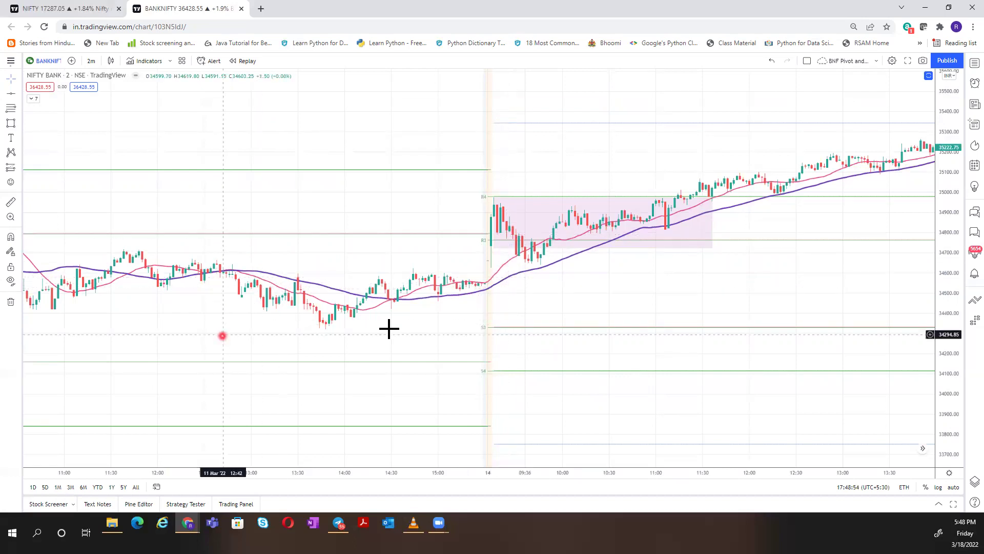
drag(602, 332, 449, 403)
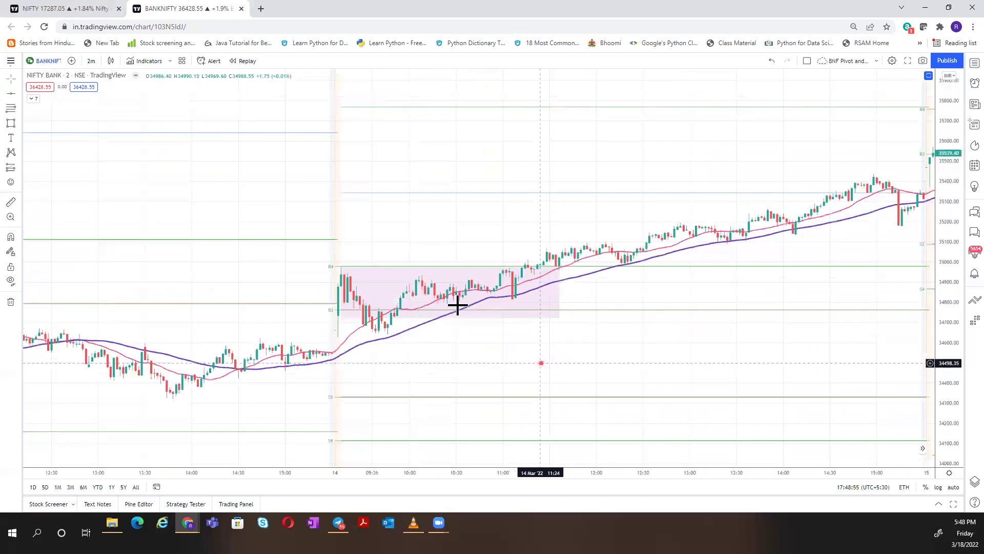
drag(758, 300, 564, 318)
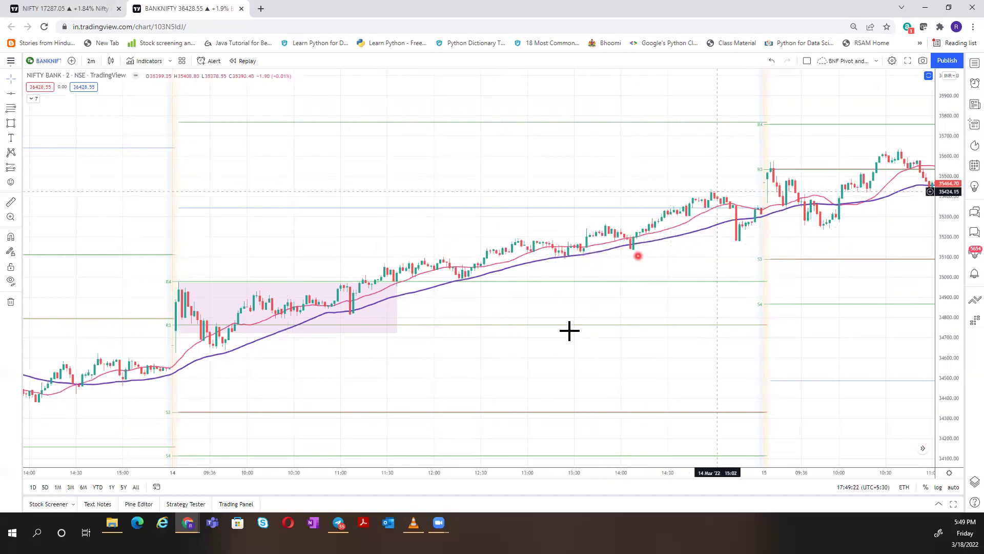
click(396, 306)
key(Delete)
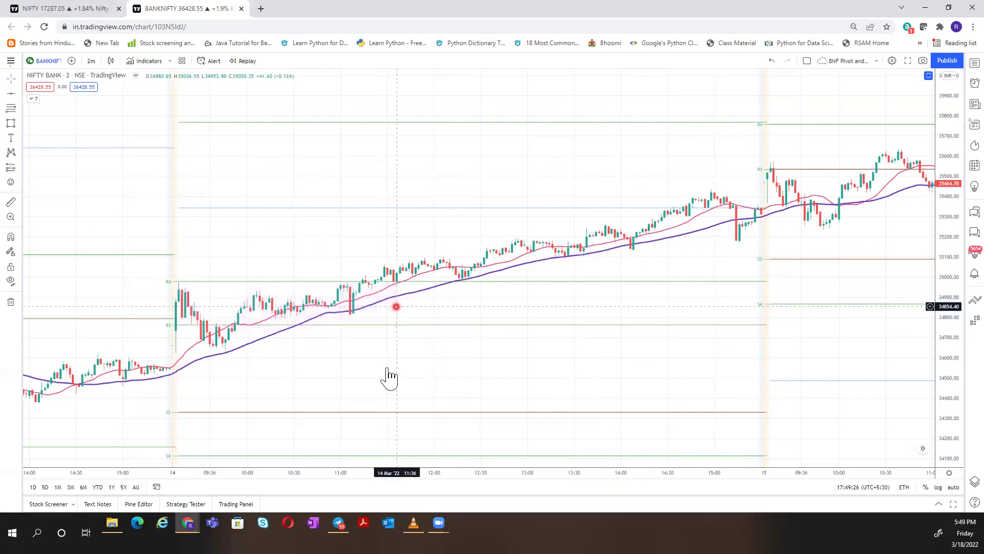
Draw a rectangle over the 11 March candles from 12:40 to 13:16, spanning about 34,580 to 34,680, and delete it
scroll(536, 322, left, 5)
scroll(568, 300, left, 3)
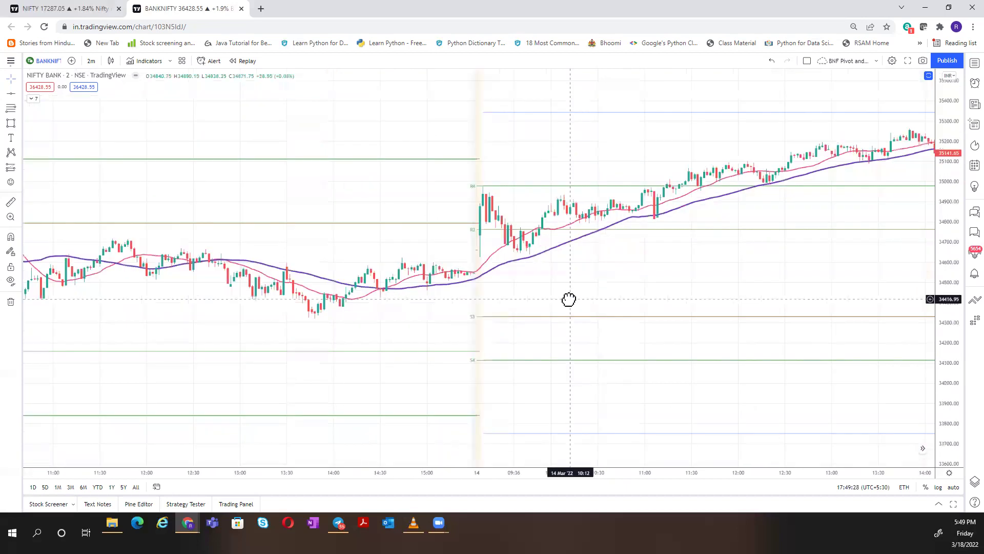
scroll(393, 338, left, 2)
scroll(394, 338, left, 5)
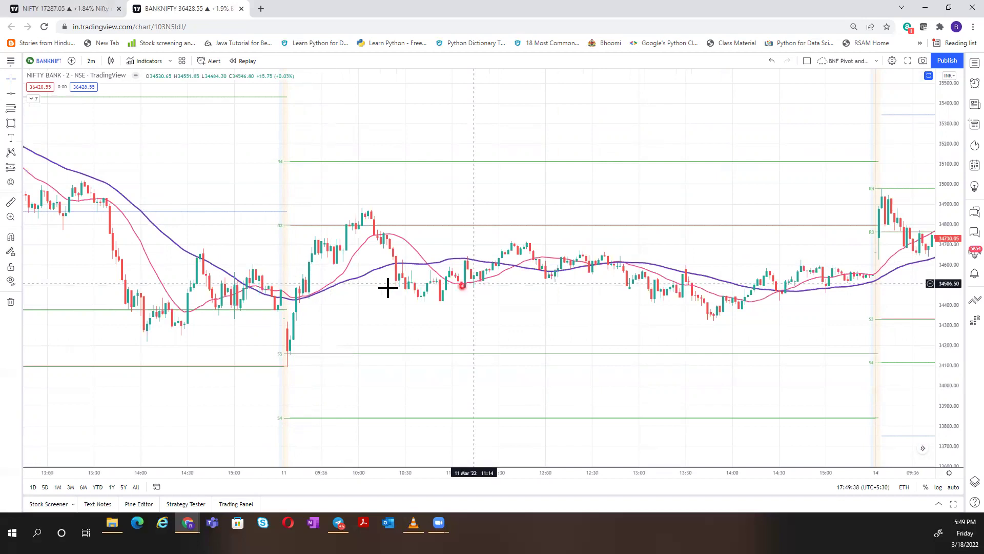
click(11, 123)
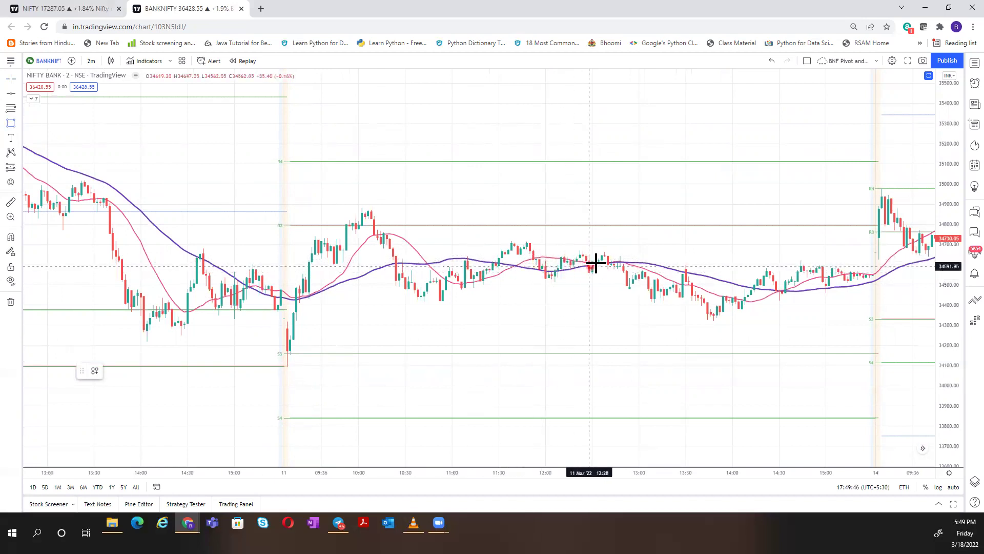
mouse_move(607, 263)
mouse_down()
mouse_move(664, 262)
mouse_move(635, 248)
mouse_move(636, 268)
mouse_up()
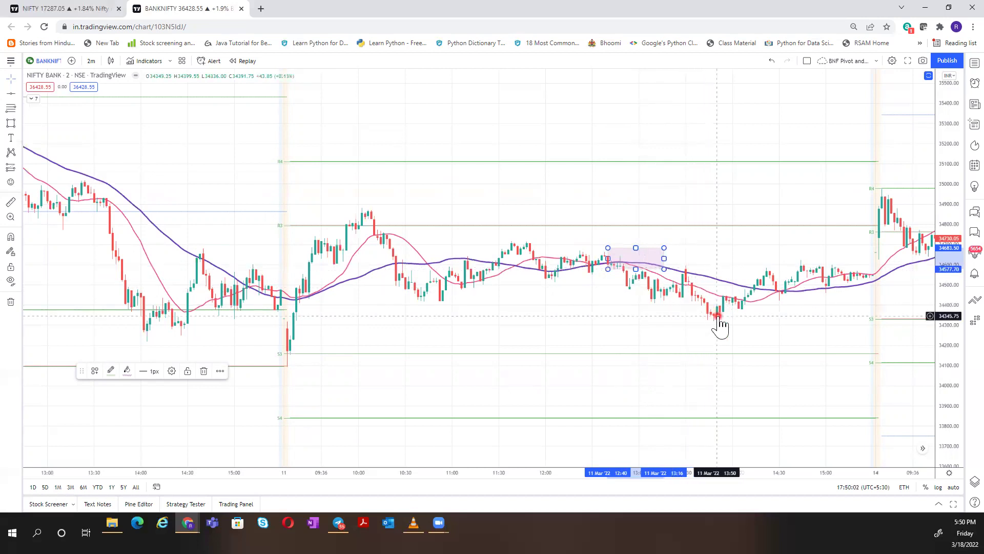
key(Delete)
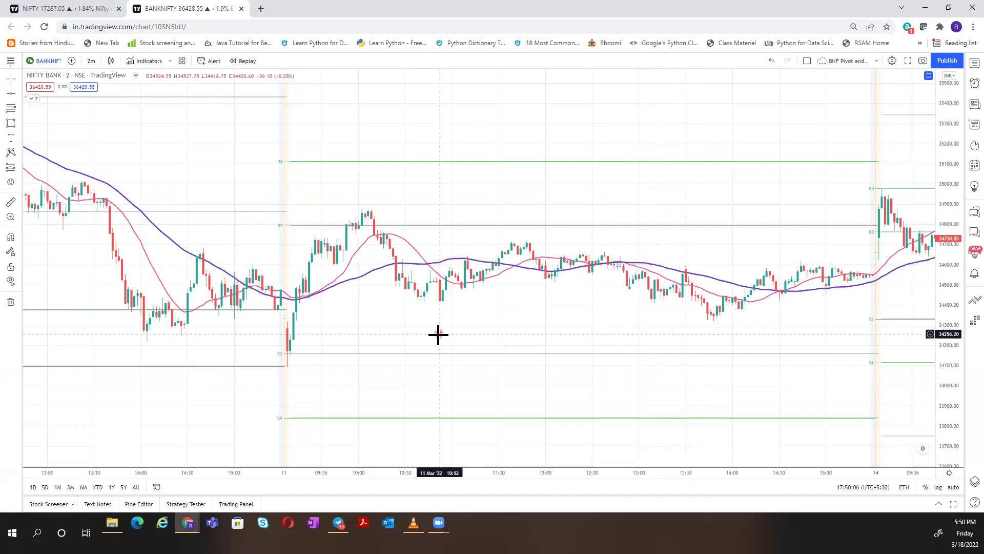
Examine the 10 March session from its opening gap through the afternoon fall against both moving averages and the pivot levels
scroll(661, 347, left, 10)
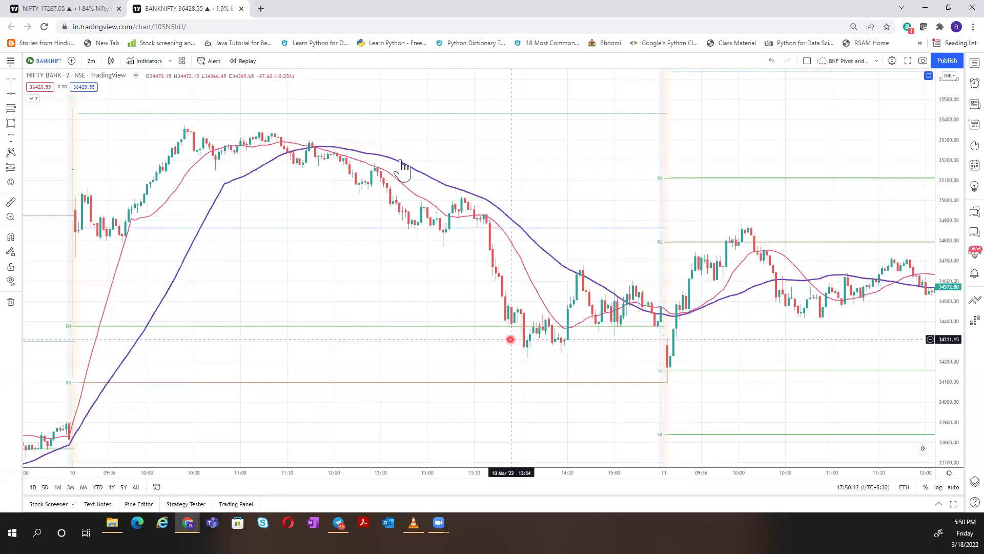
drag(321, 273, 538, 265)
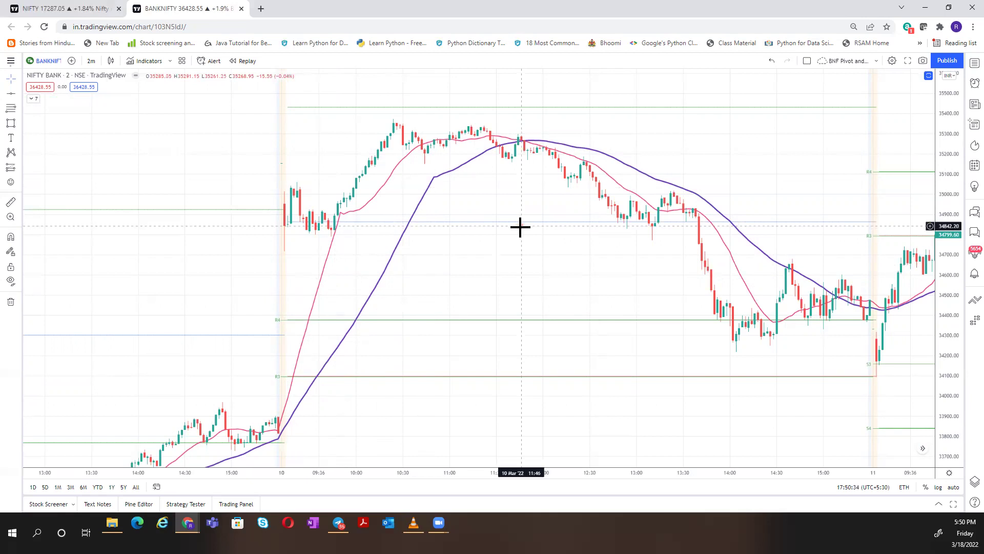
drag(521, 226, 444, 262)
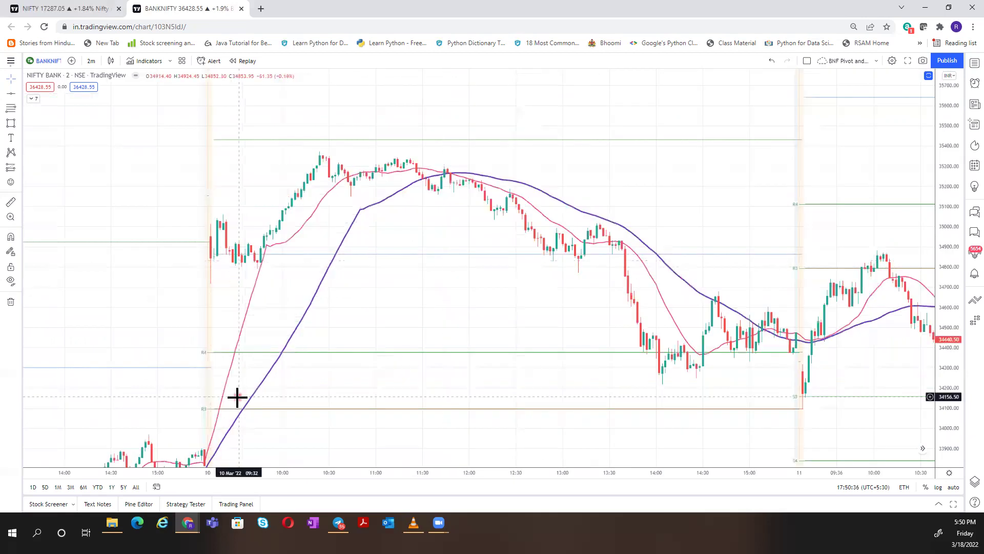